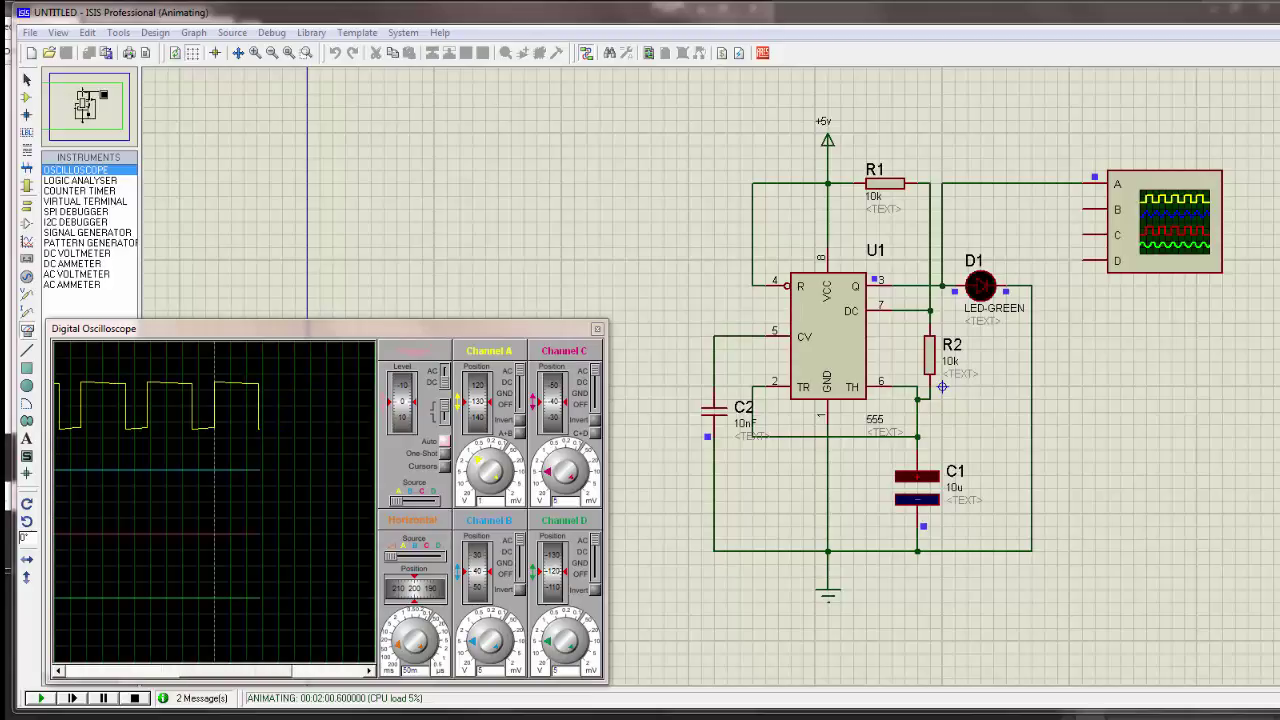
Step: Advance the presentation to the Circuit slide and examine the NE555 astable wiring diagram
key(Right)
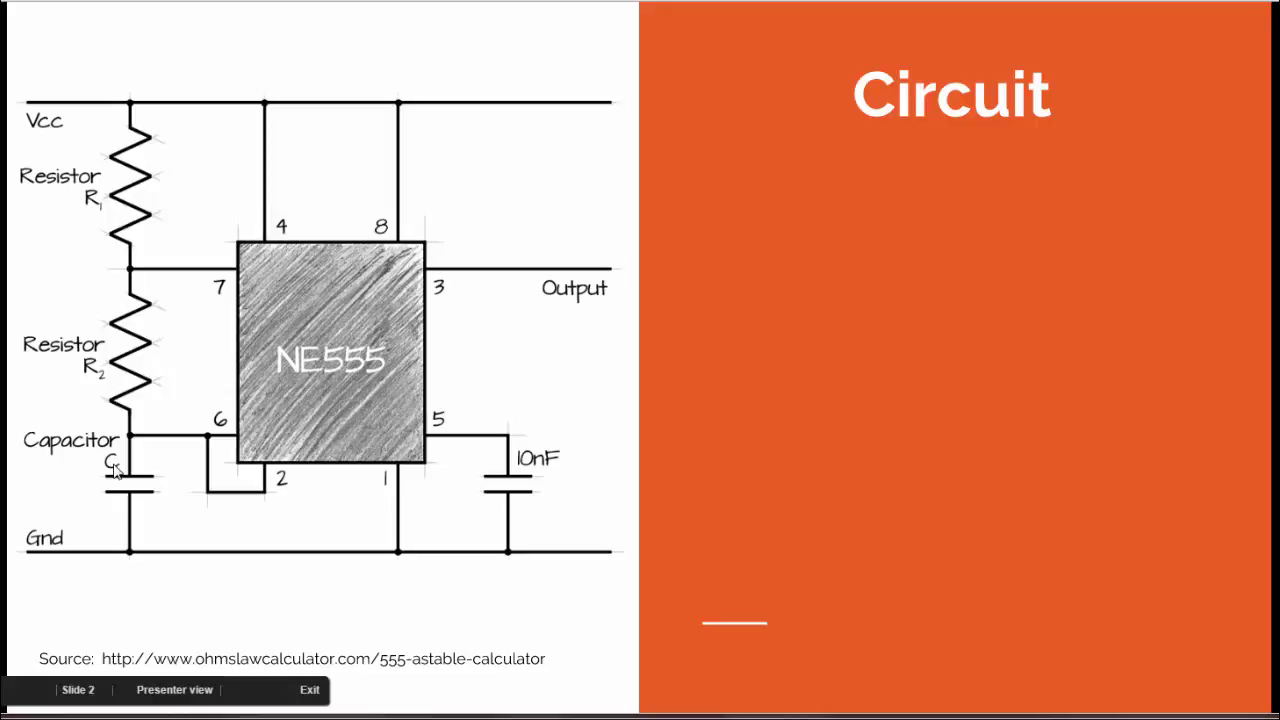
mouse_move(115, 470)
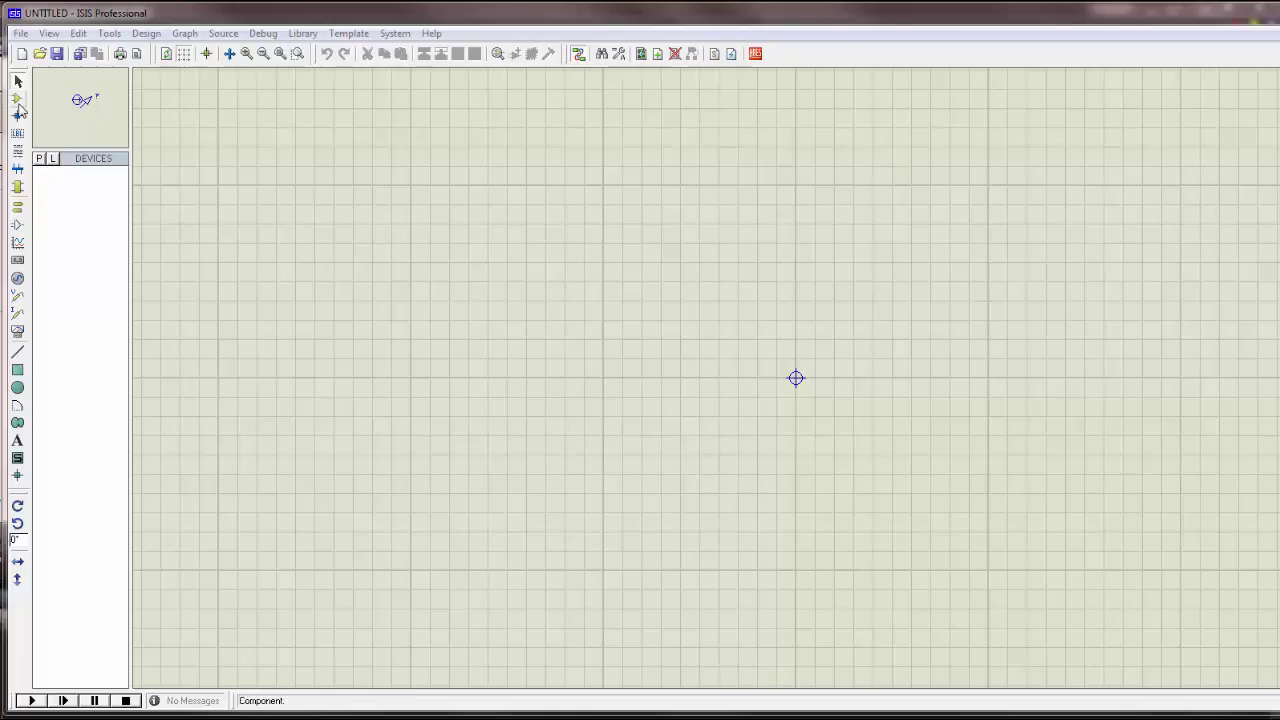
Step: Search the device library for 555 and add the 555 Timer/Oscillator to the devices list
click(39, 159)
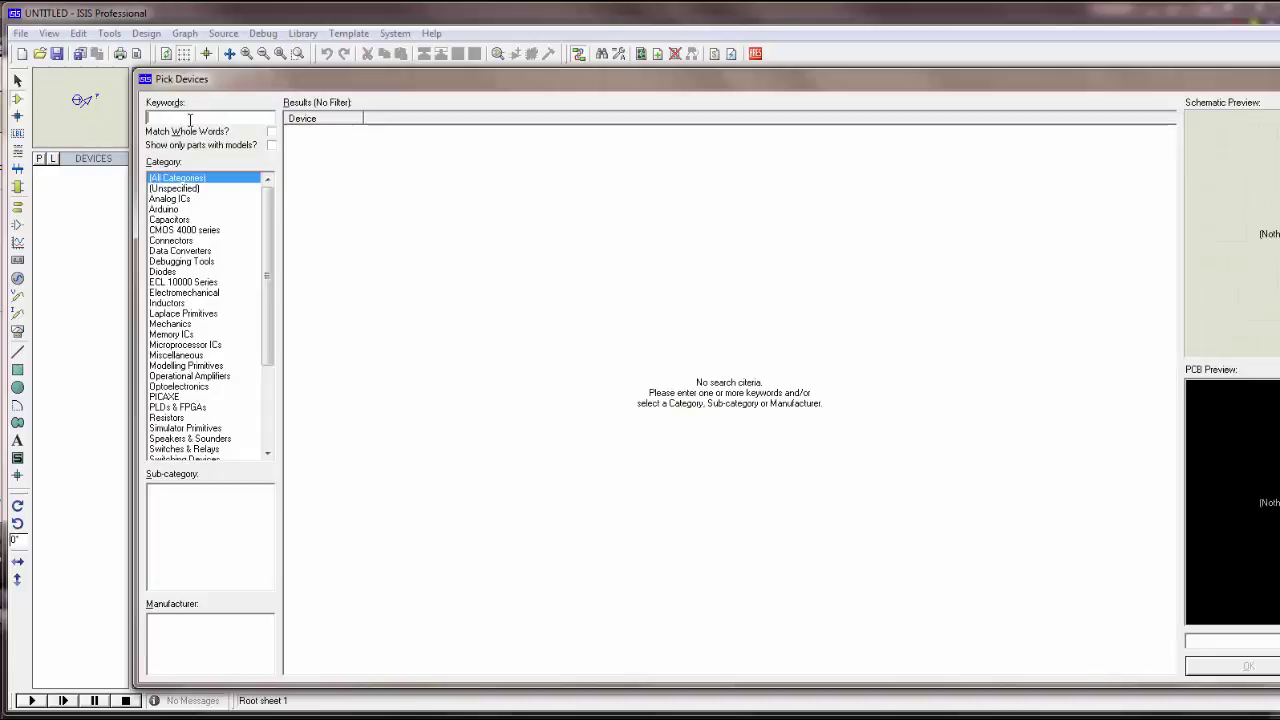
text(55)
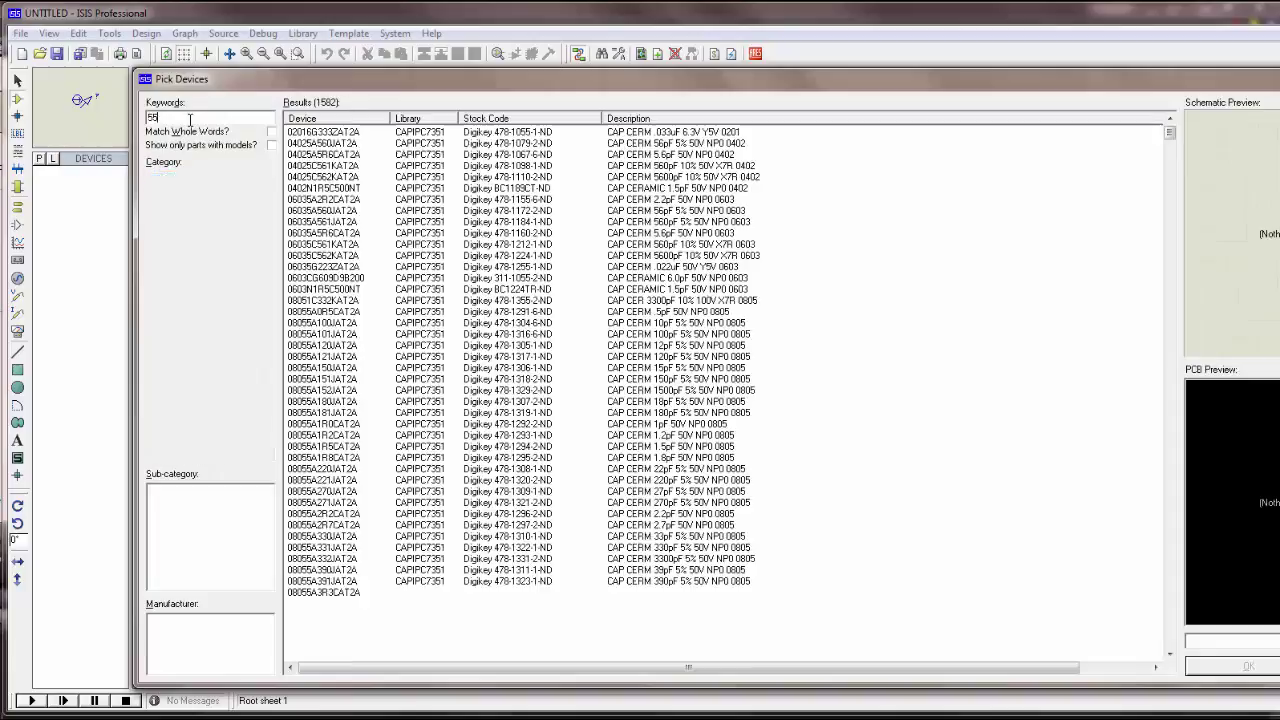
text(5)
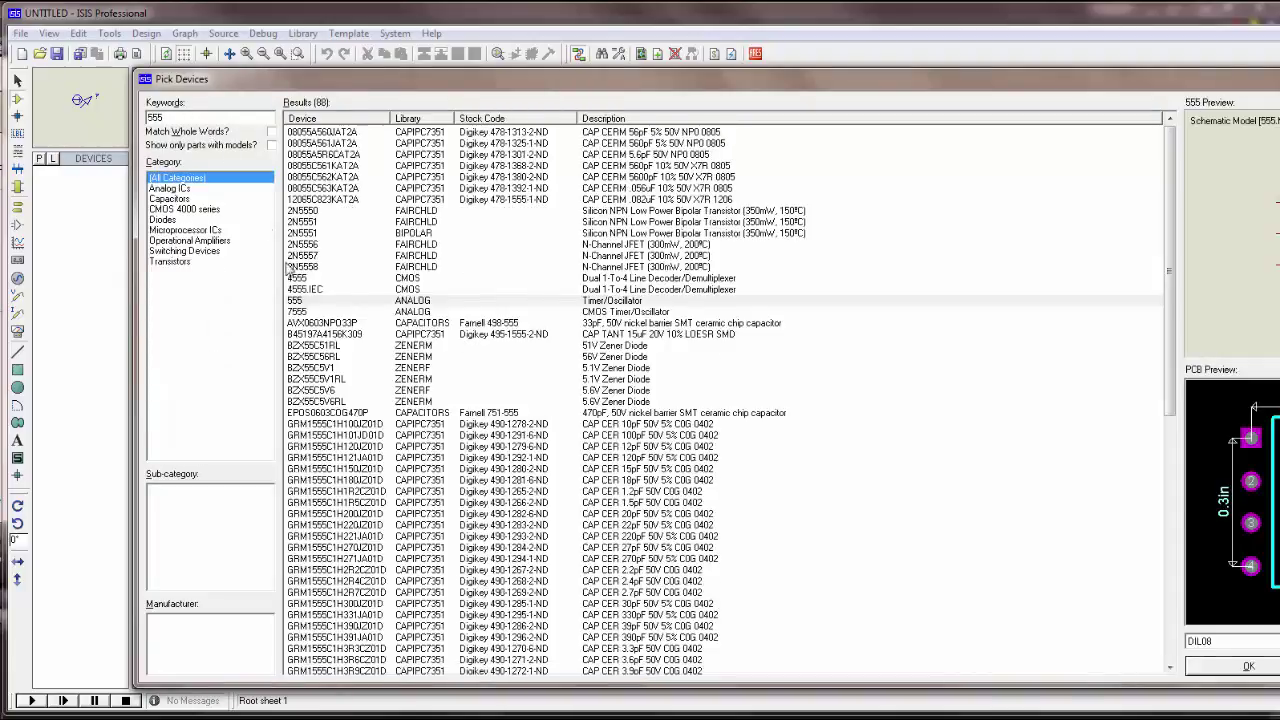
double_click(372, 304)
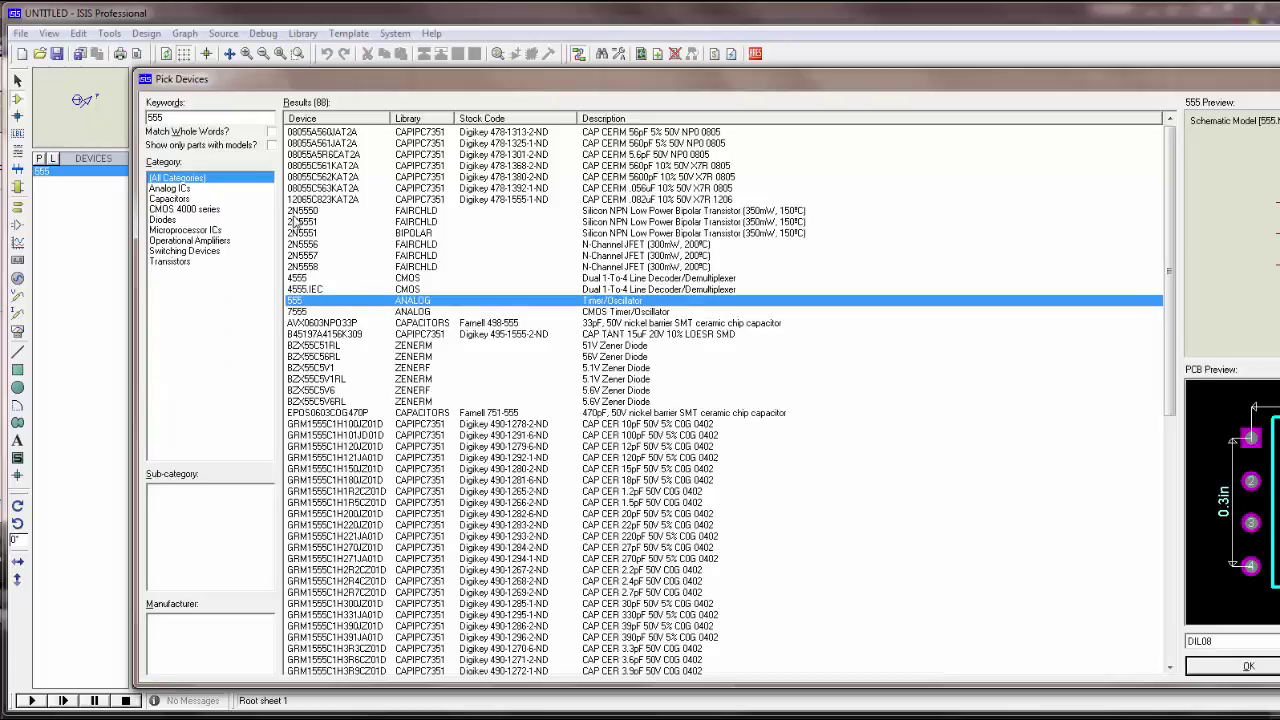
Step: Add the generic resistor RES and the generic non-electrolytic capacitor CAP to the devices list
double_click(154, 117)
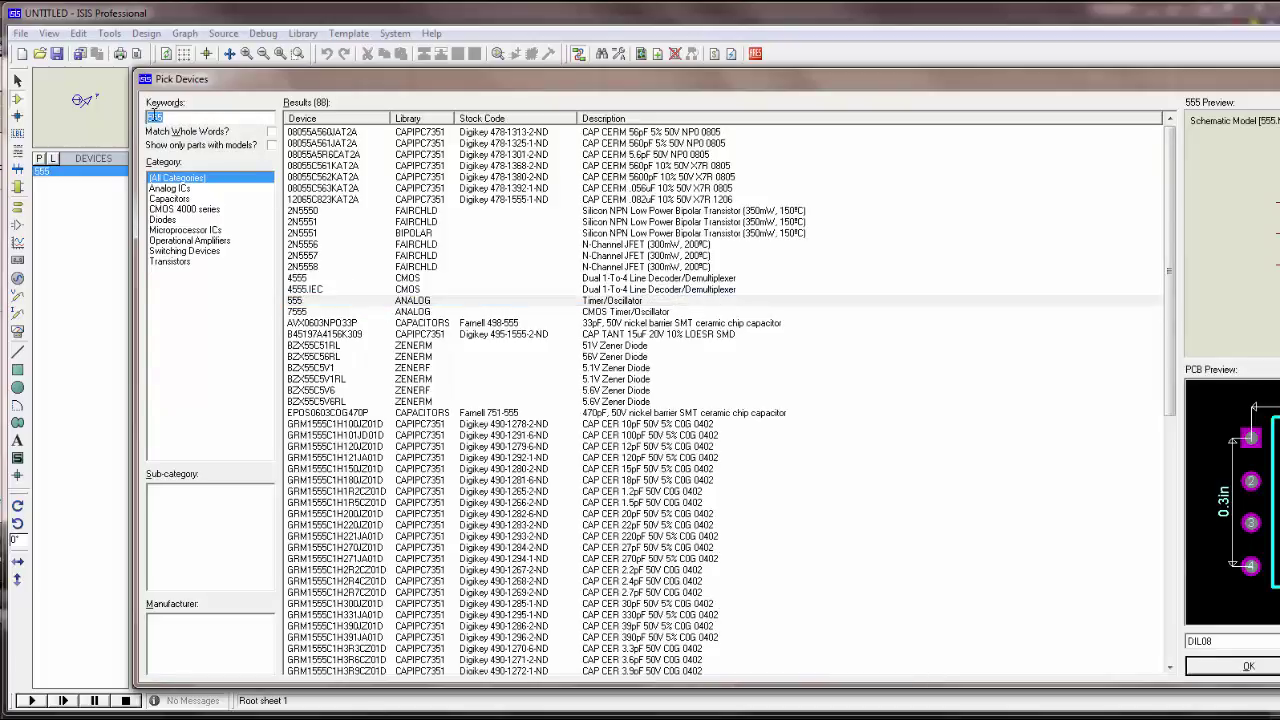
text(res)
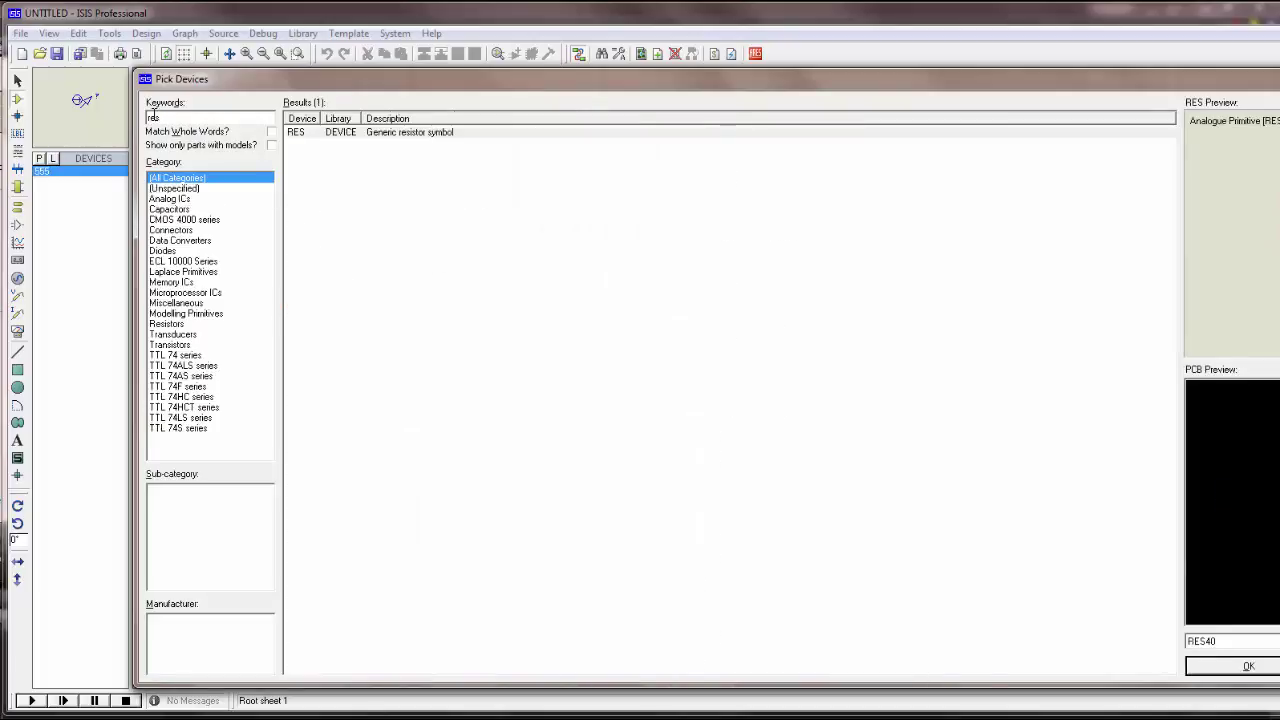
double_click(408, 134)
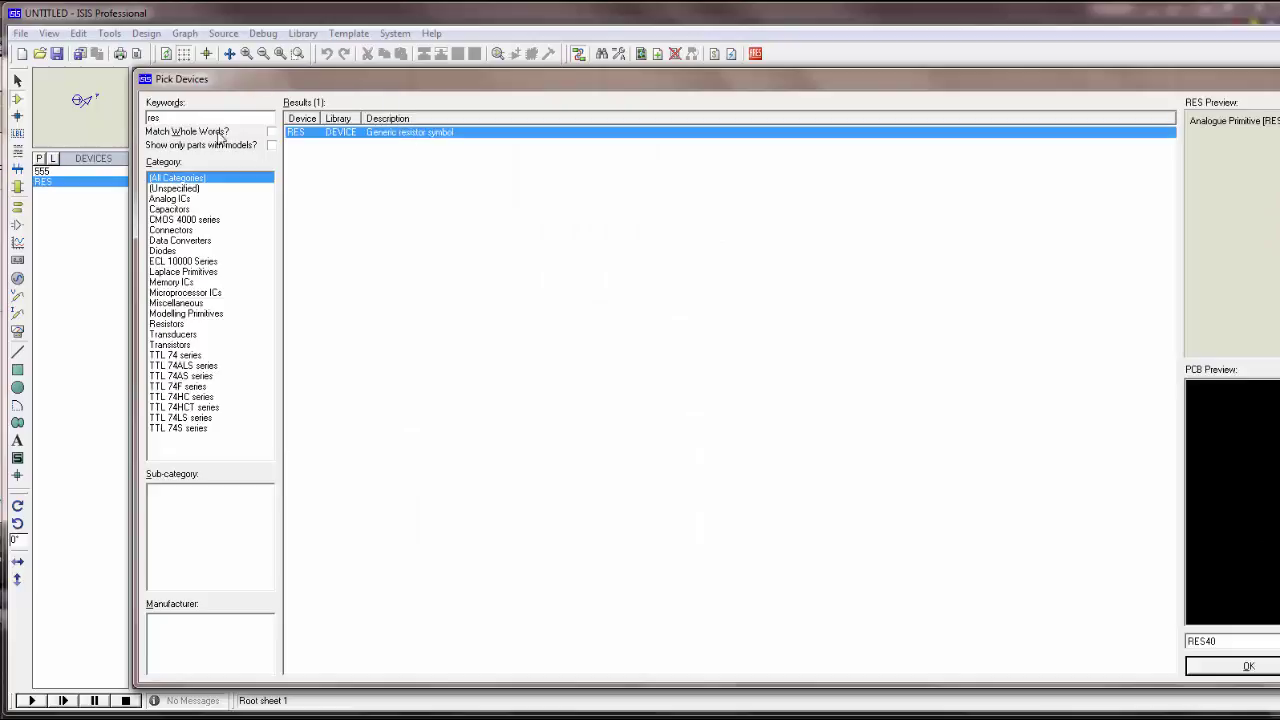
double_click(153, 118)
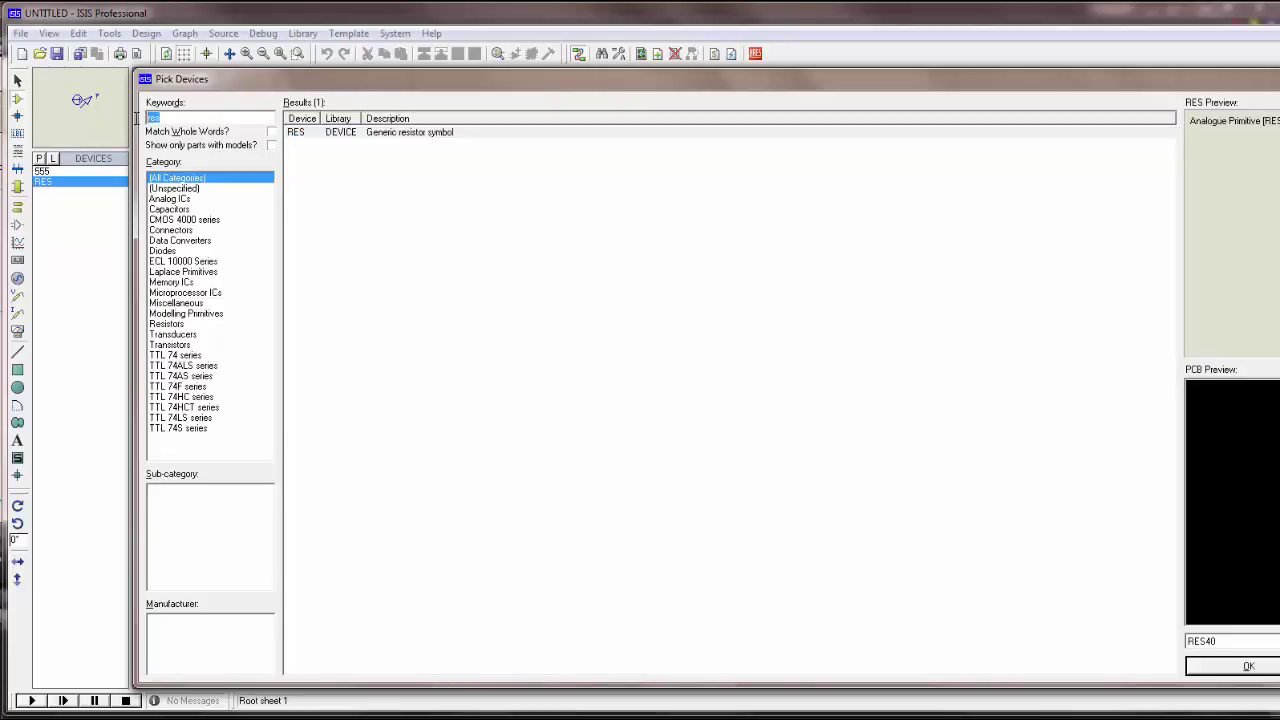
text(cap)
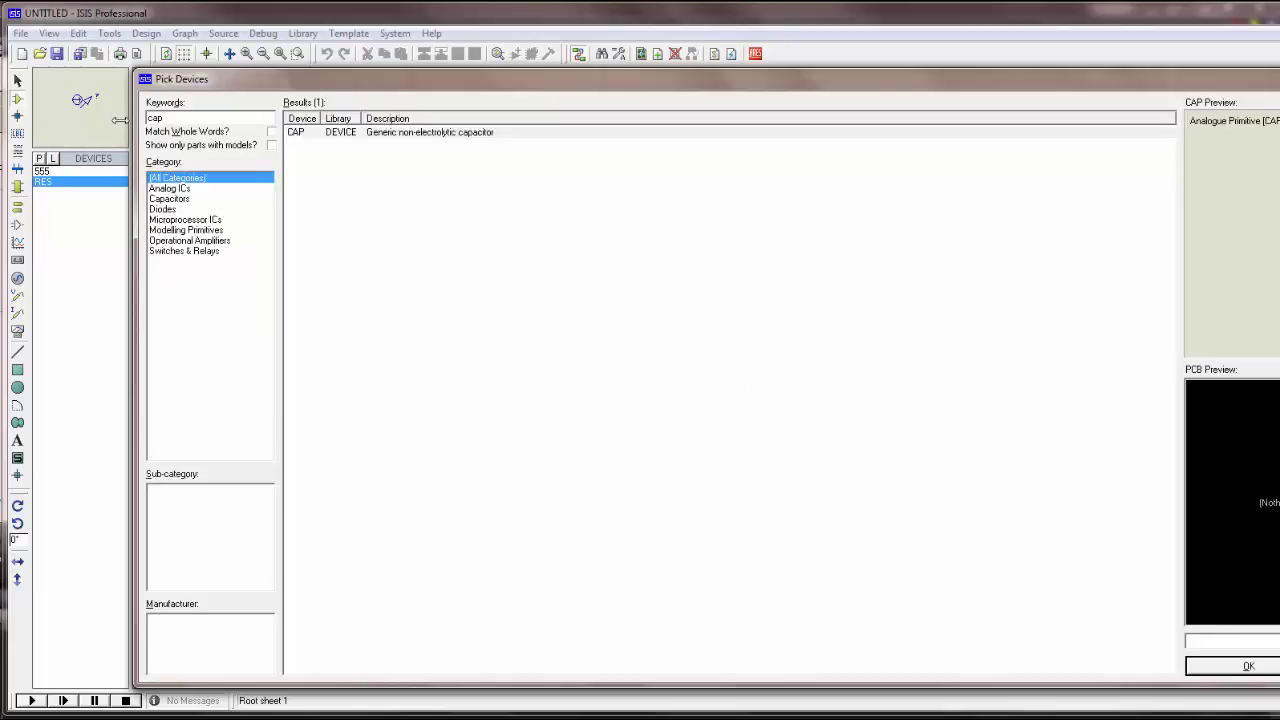
double_click(506, 134)
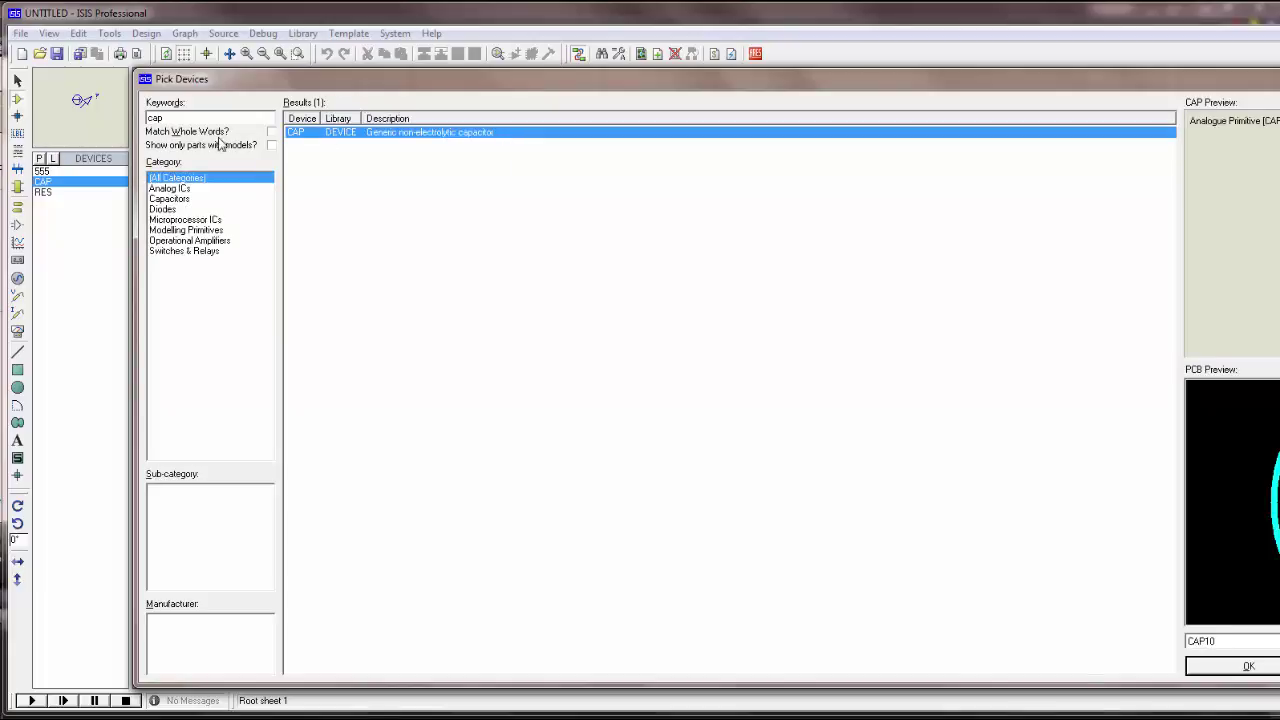
Step: Find the animated LED models, add LED-GREEN to the devices list, and finish picking devices
click(182, 118)
drag(182, 118, 127, 117)
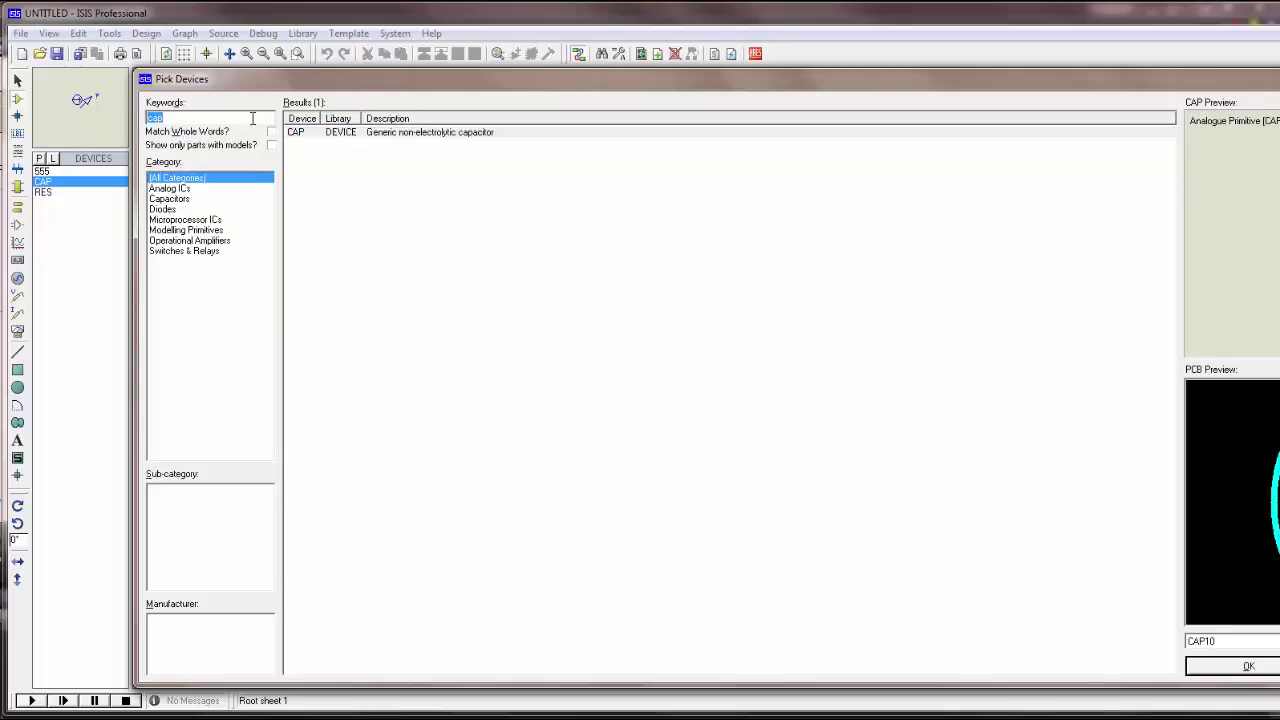
text(a)
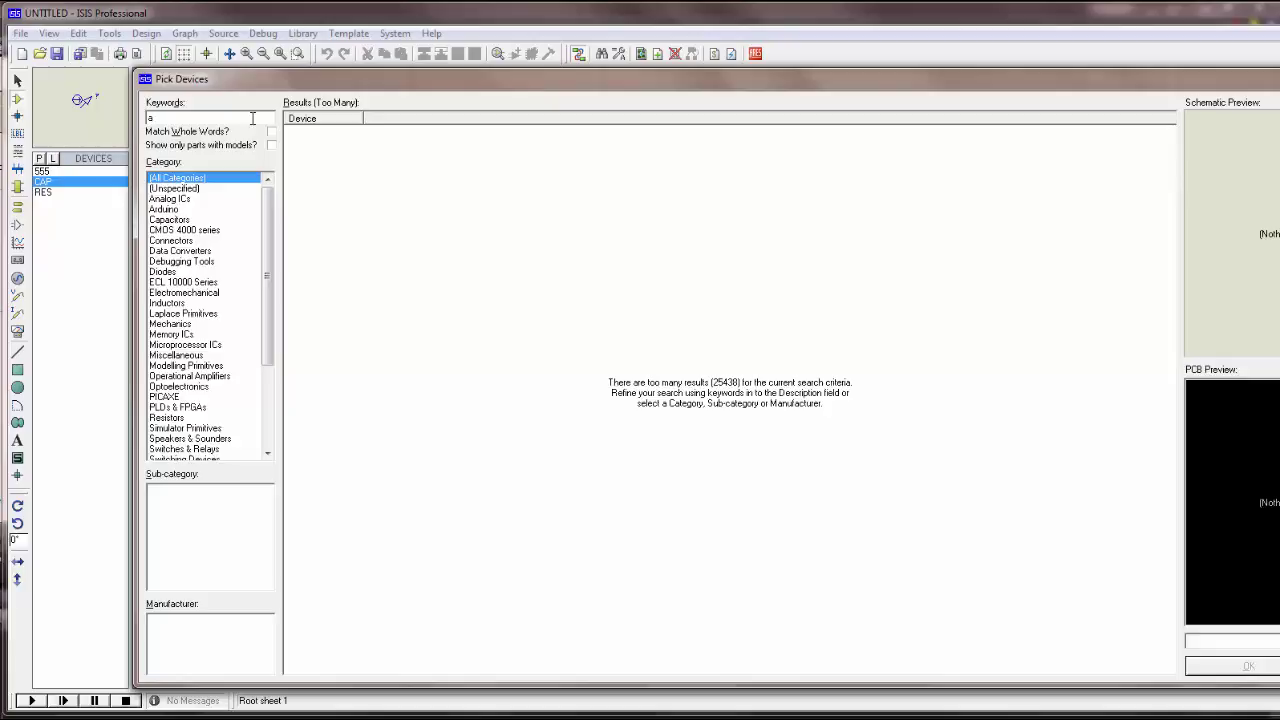
text(nimated led)
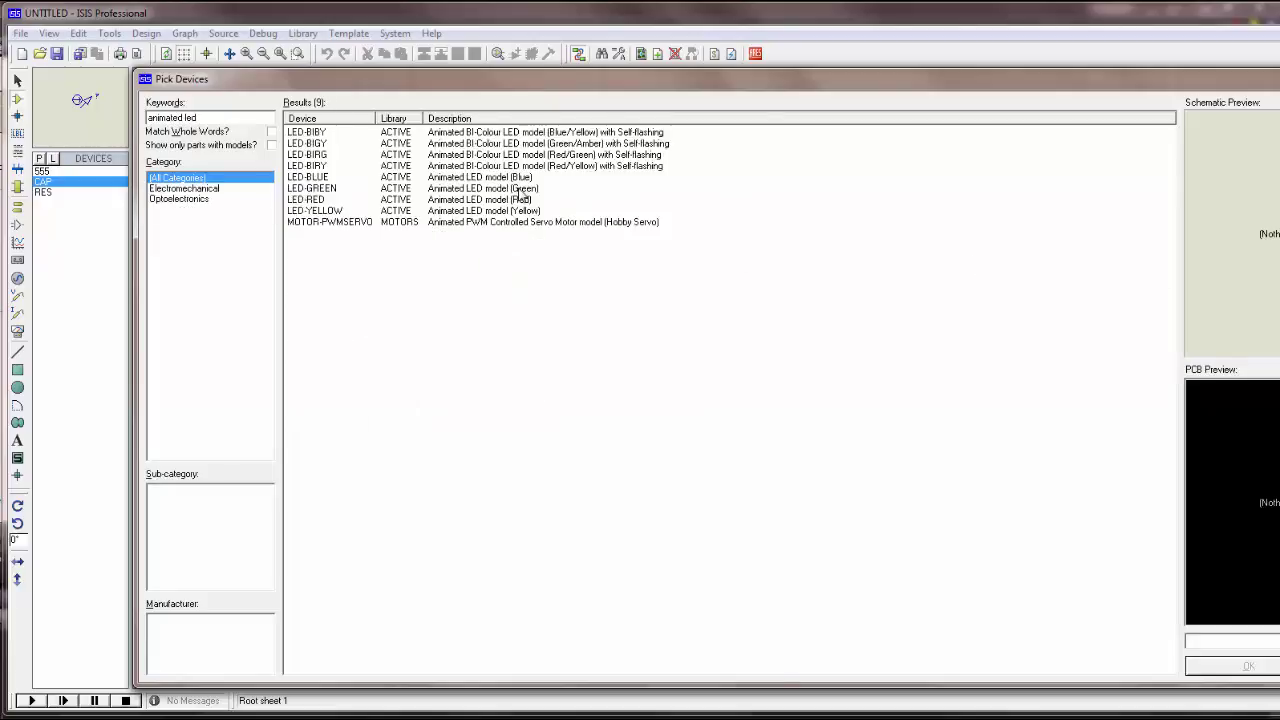
double_click(521, 190)
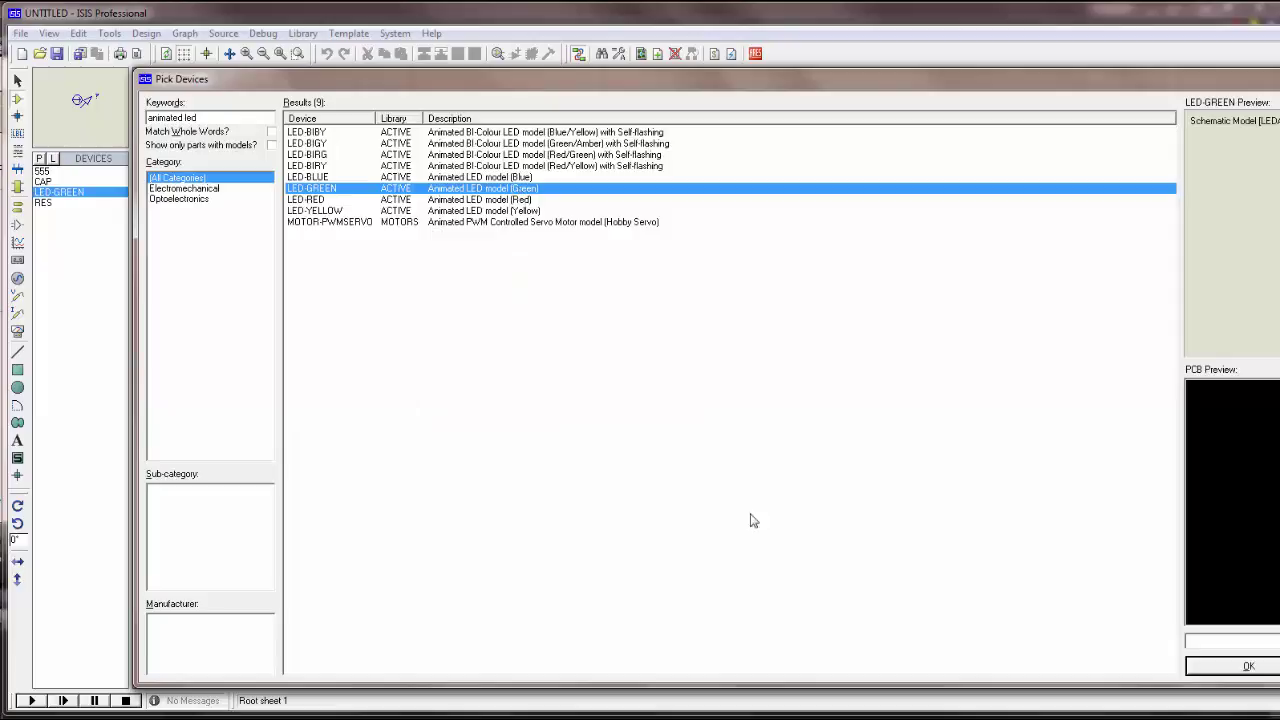
click(1203, 668)
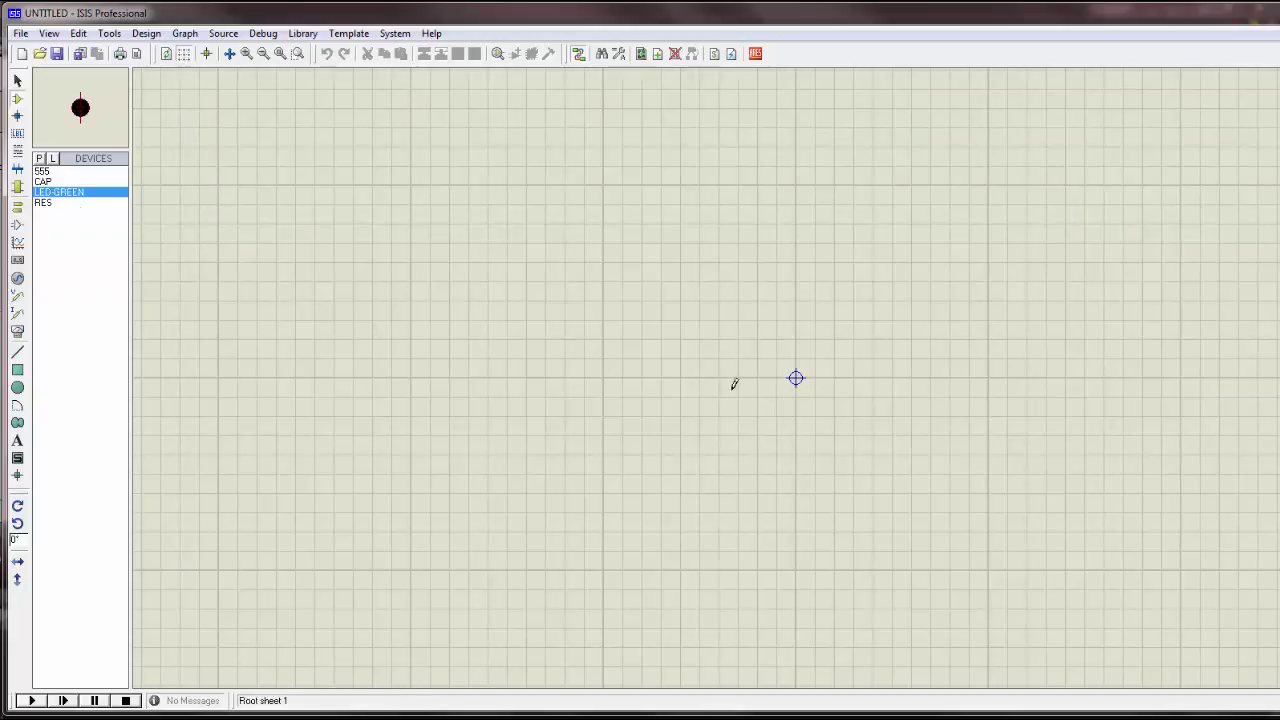
Step: Place the 555 timer near the centre of the sheet and a green LED to its right
click(42, 172)
click(471, 283)
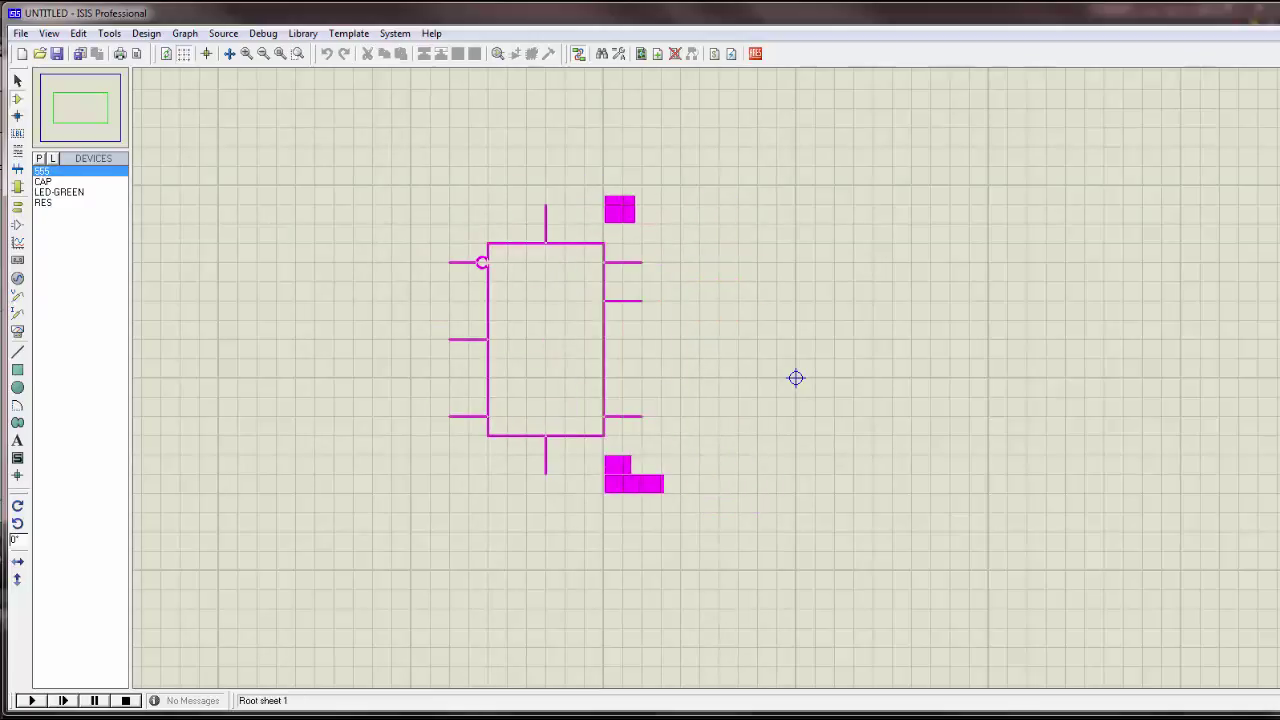
click(680, 339)
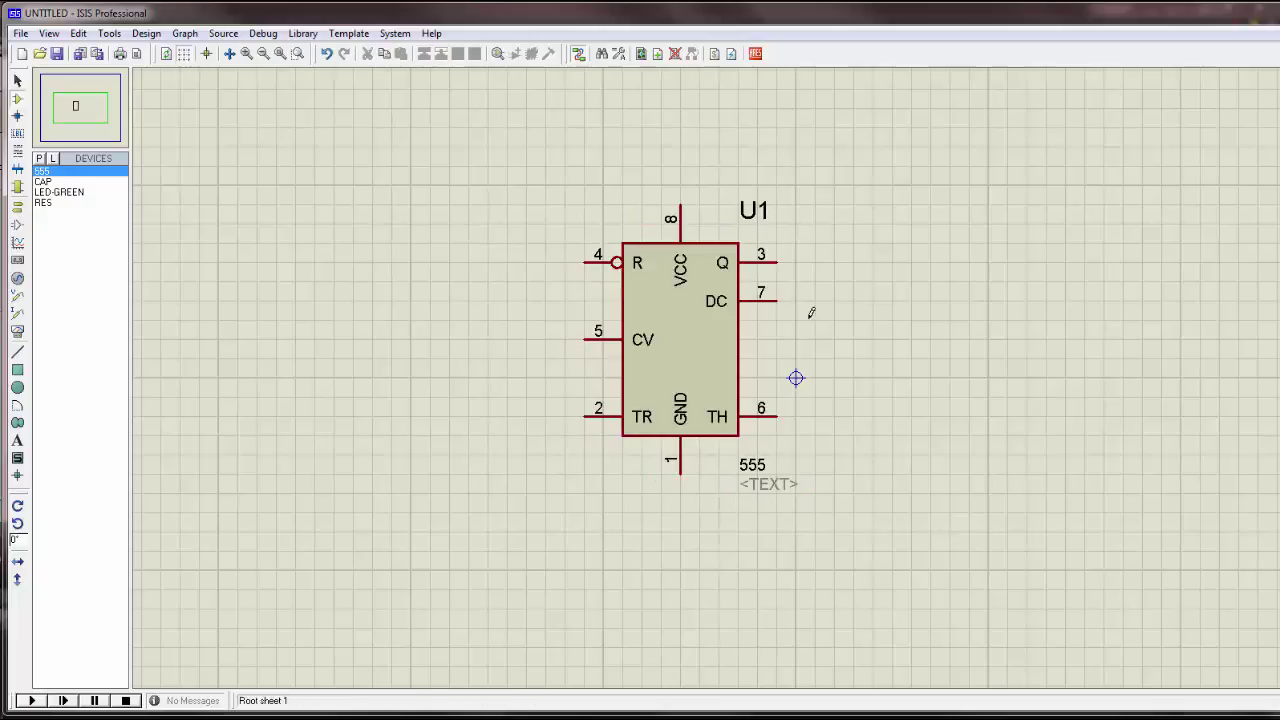
click(57, 192)
click(894, 278)
click(930, 283)
Step: Place two resistors, one to the lower right of the 555 and one above its upper right corner
click(43, 203)
click(960, 480)
click(901, 474)
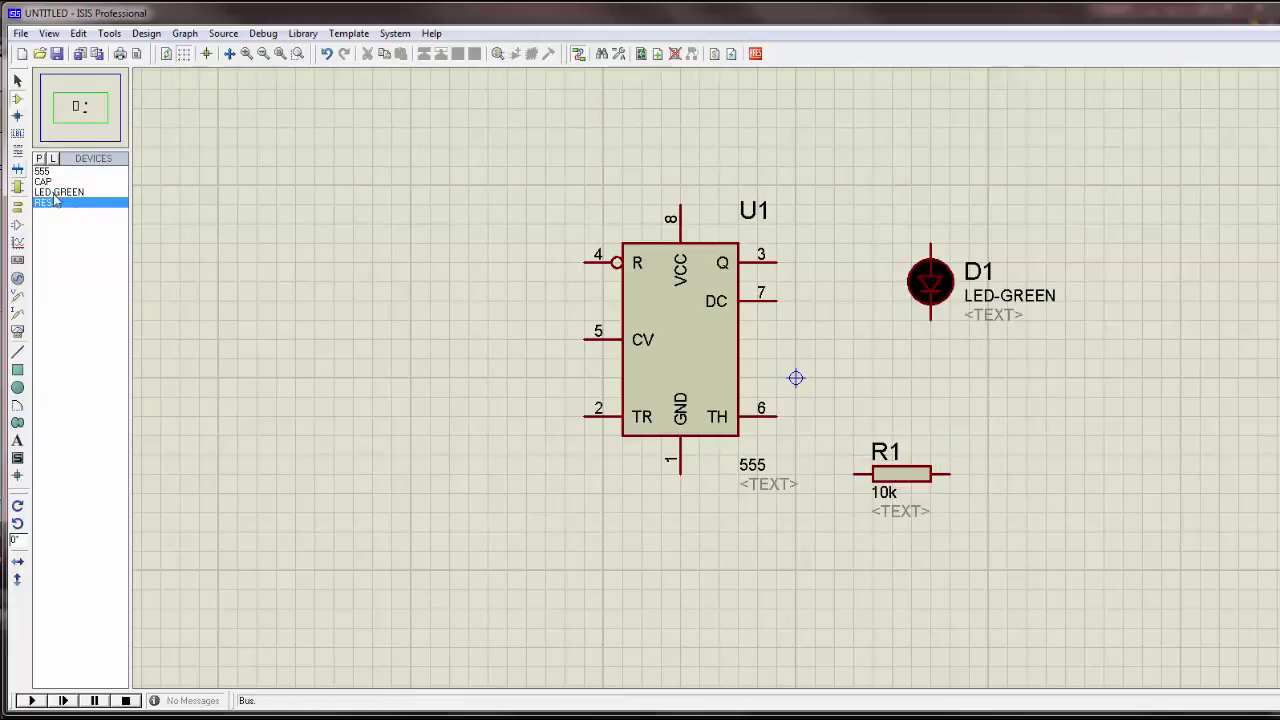
click(816, 167)
click(805, 185)
Step: Place two capacitors, one to the lower left of the 555 and one to its lower right
click(43, 181)
click(468, 455)
click(468, 455)
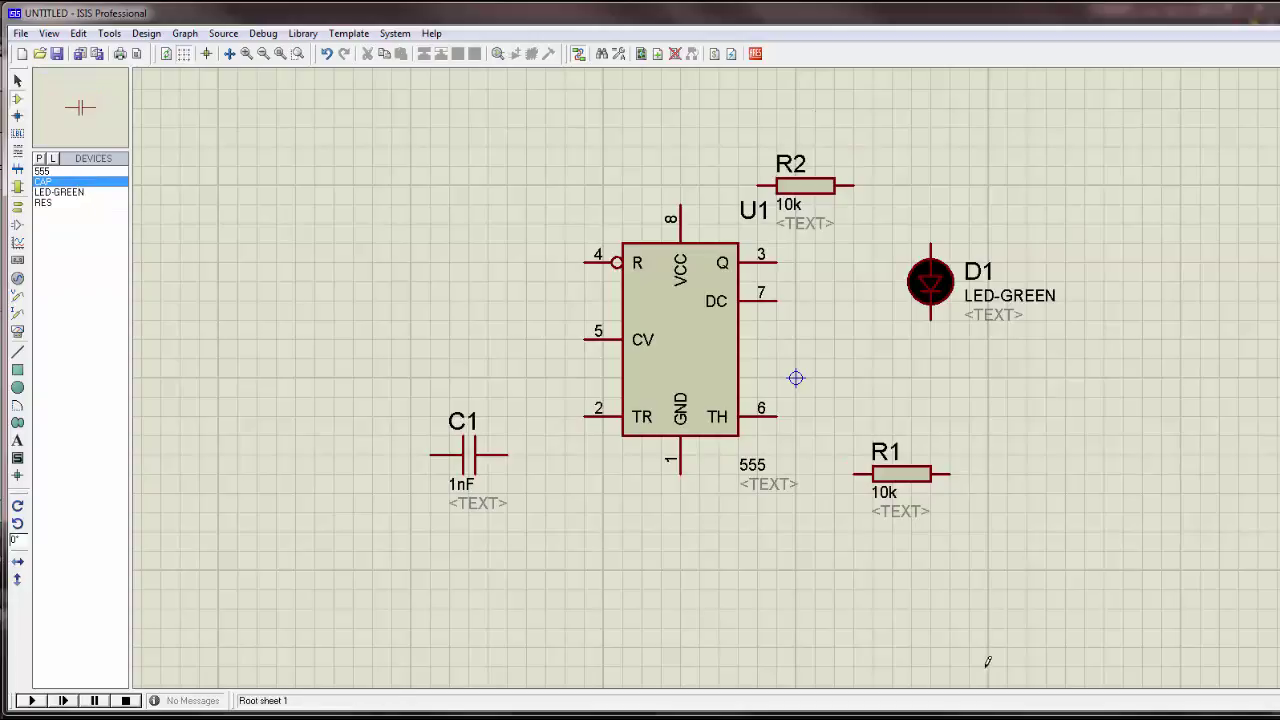
click(824, 532)
click(818, 532)
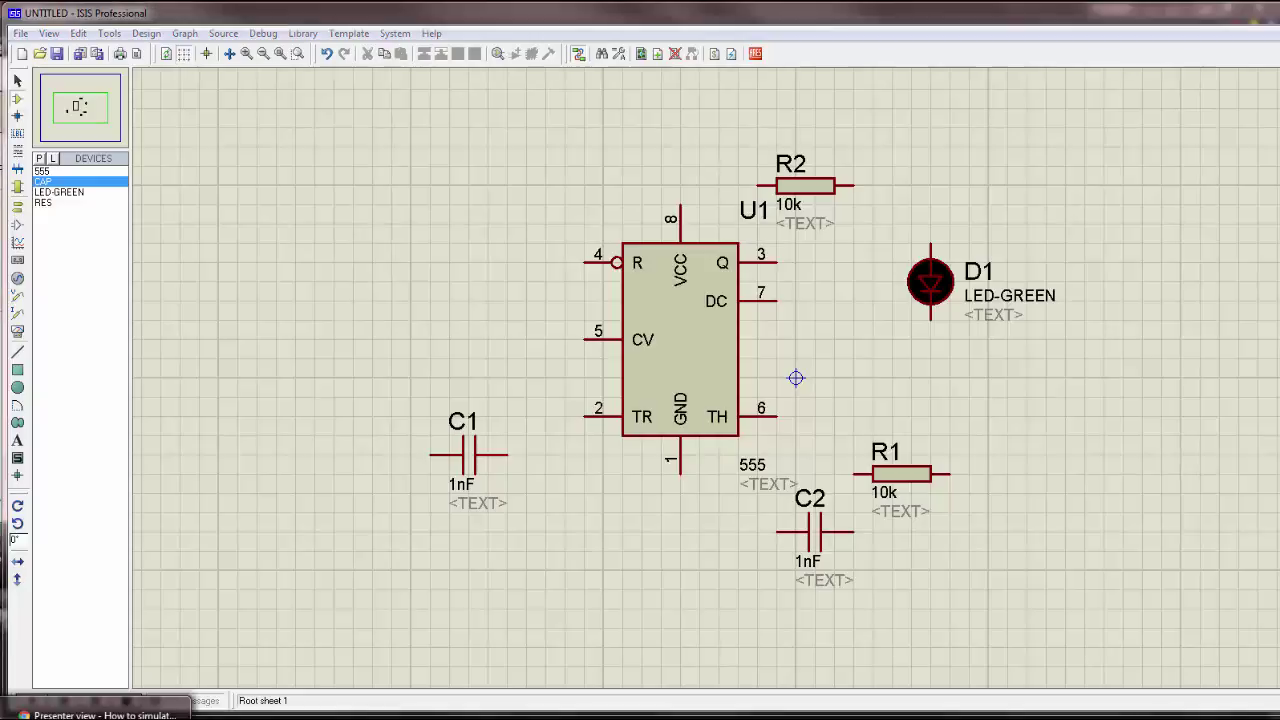
Step: Switch to the browser presentation to check the NE555 circuit diagram, and return to the ISIS schematic
key(alt+Tab)
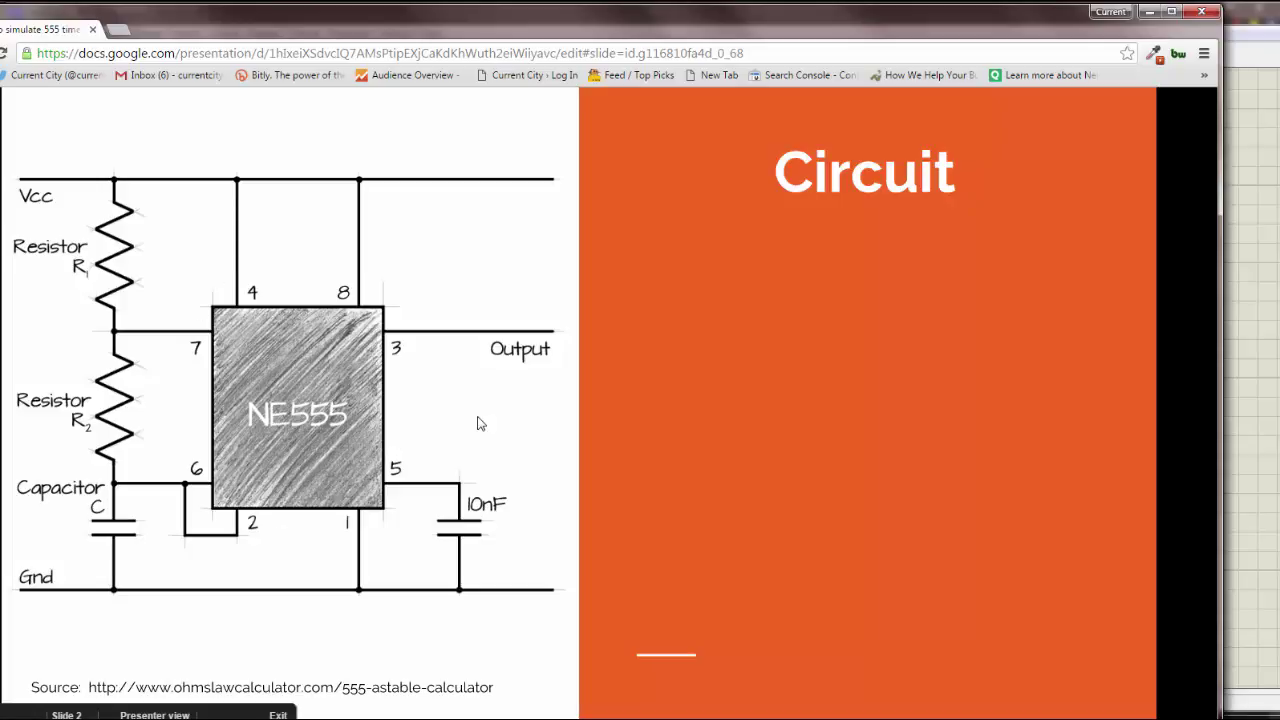
key(alt+Tab)
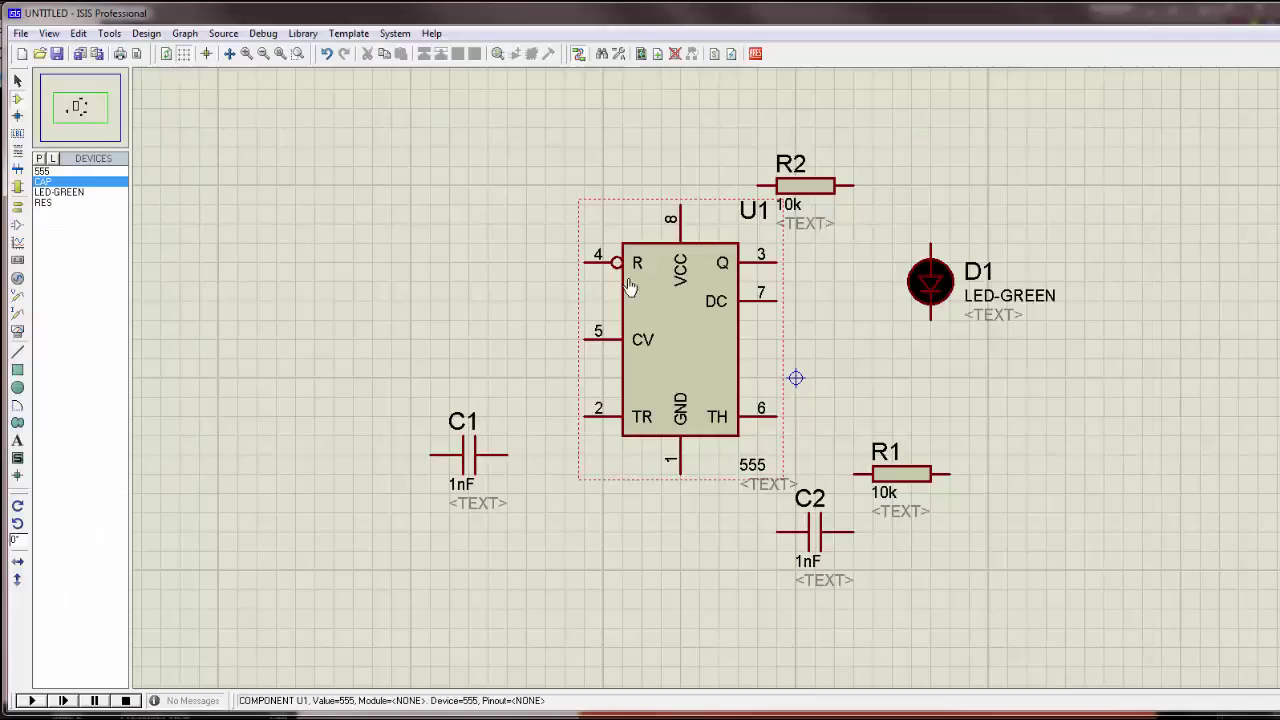
Step: Rotate C1, C2 and R1 upright and the LED horizontal, positioning them beside the 555 pins they connect to
drag(372, 378, 527, 550)
right_click(482, 447)
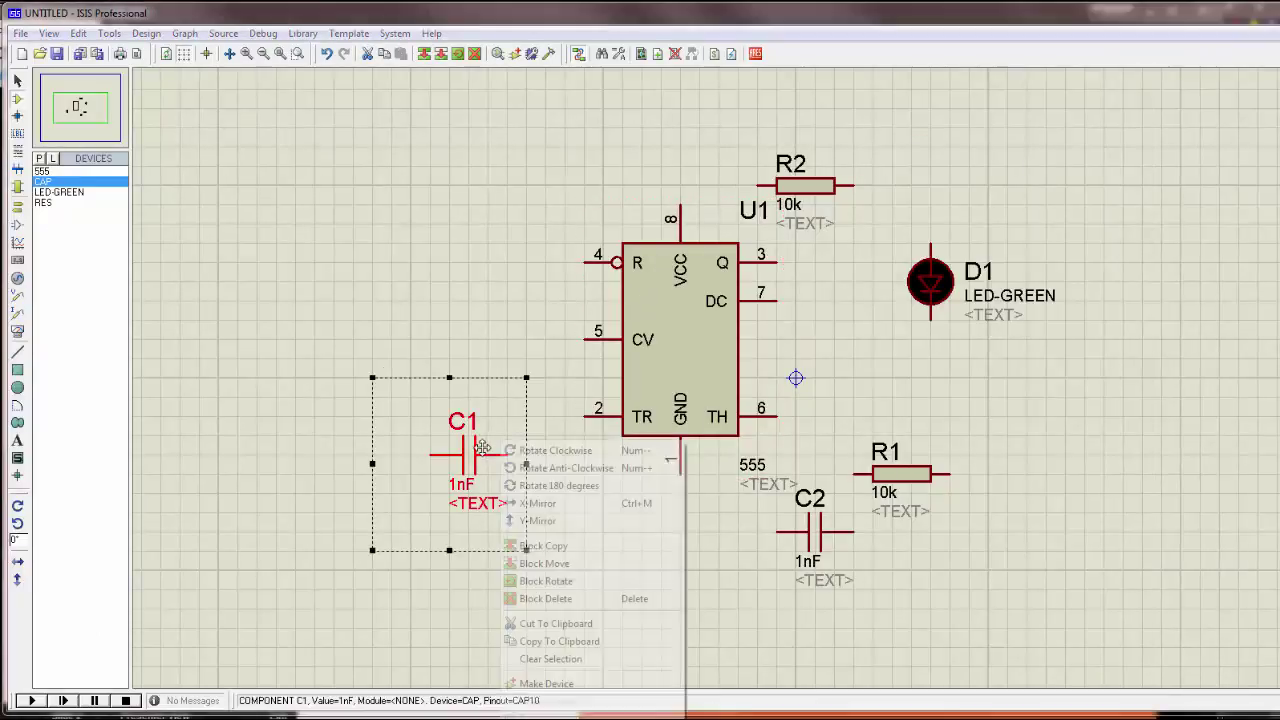
click(535, 453)
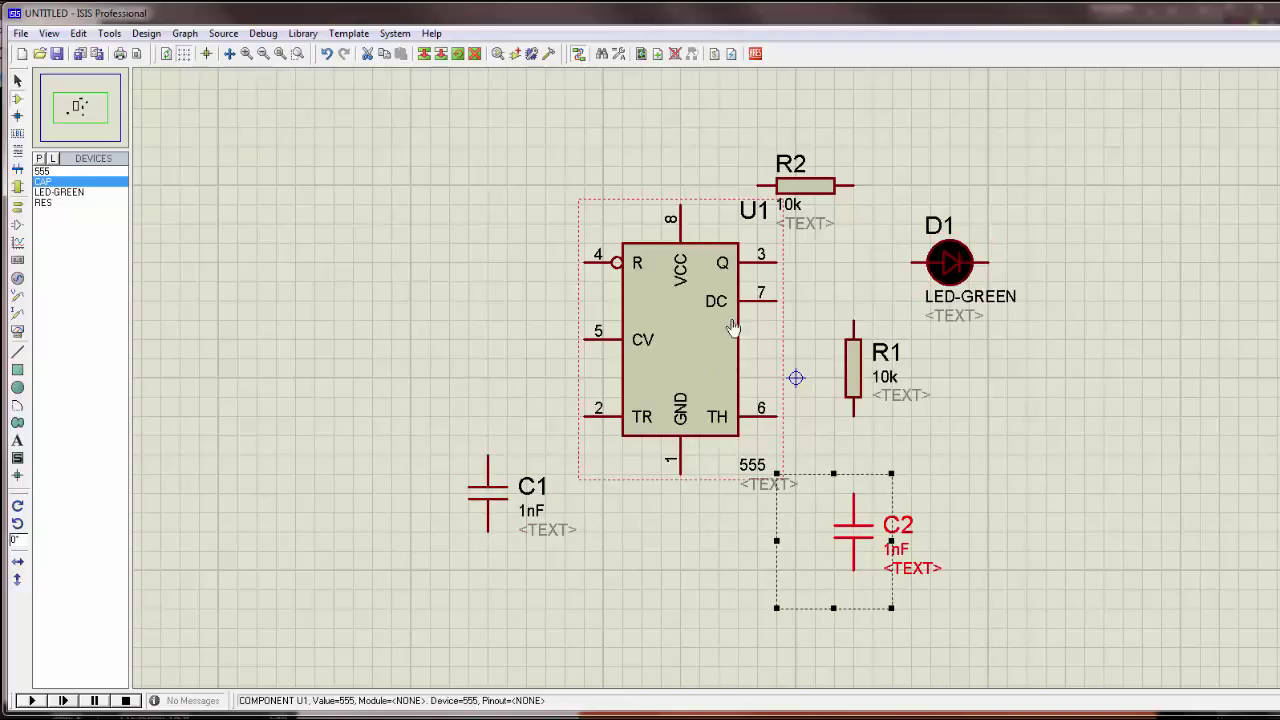
Step: Wire the resistors, capacitors and LED to the 555 pins as an astable circuit with a common bottom rail
click(752, 183)
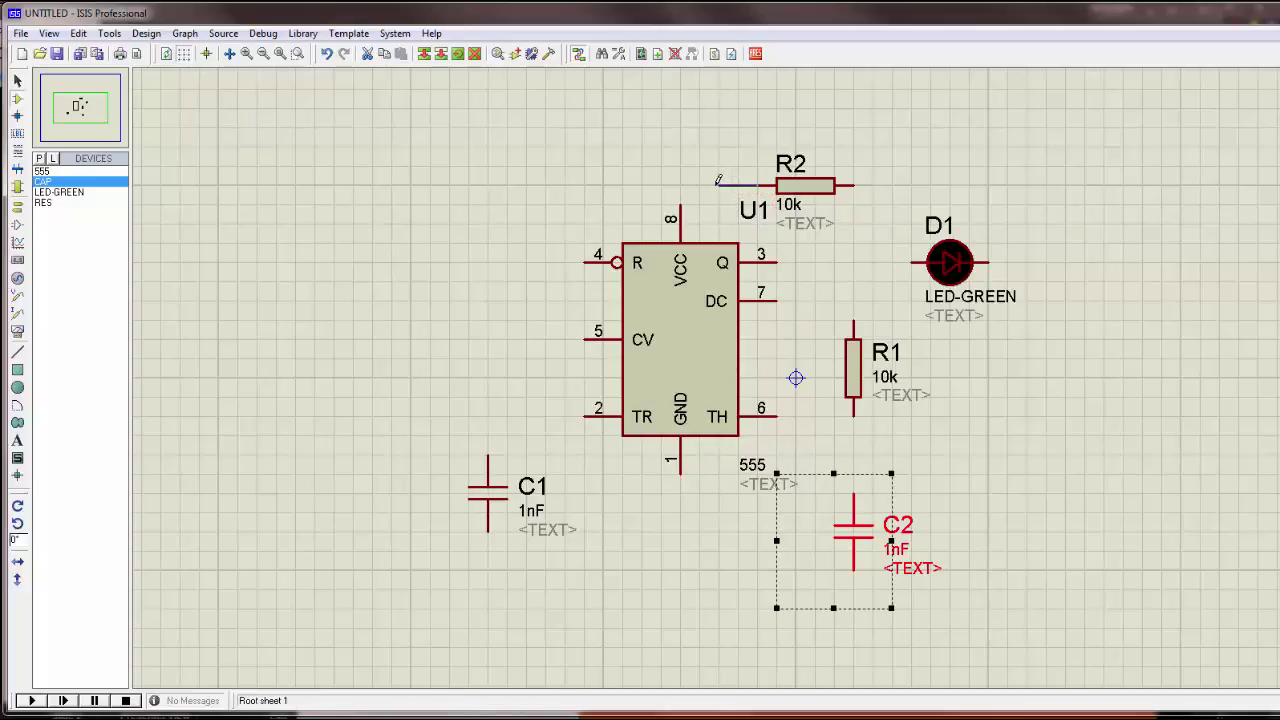
click(682, 204)
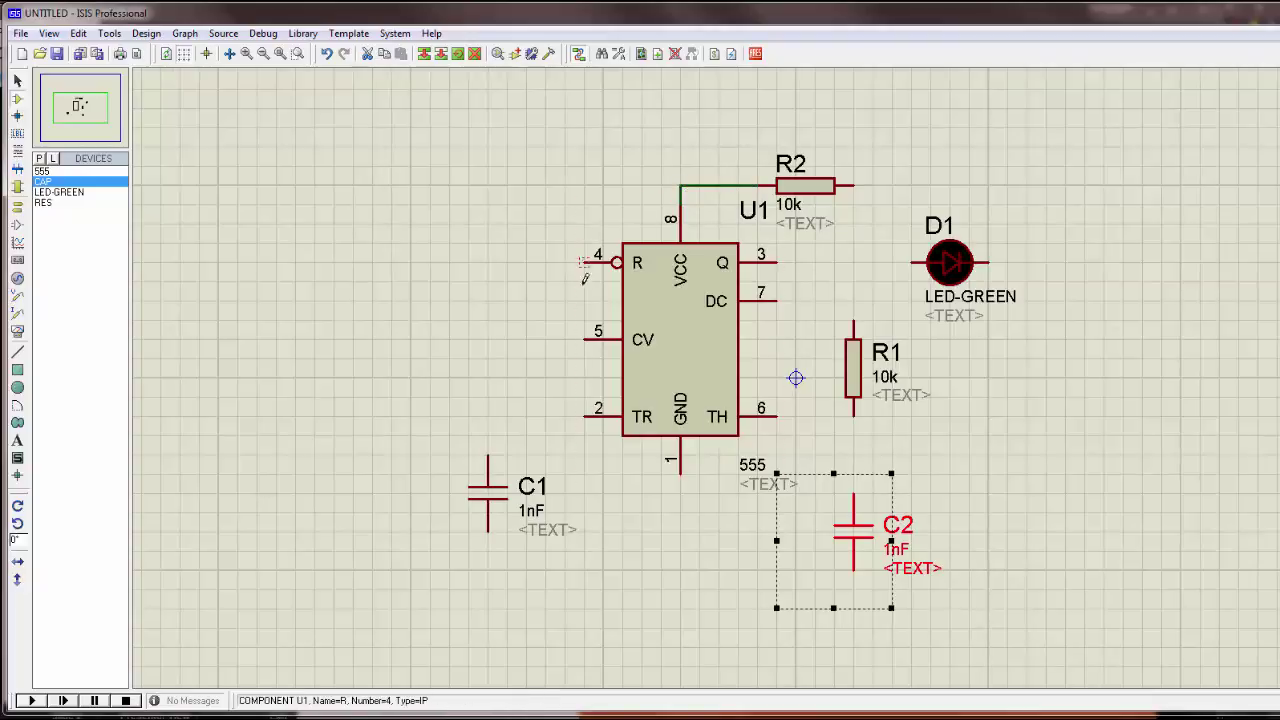
click(584, 414)
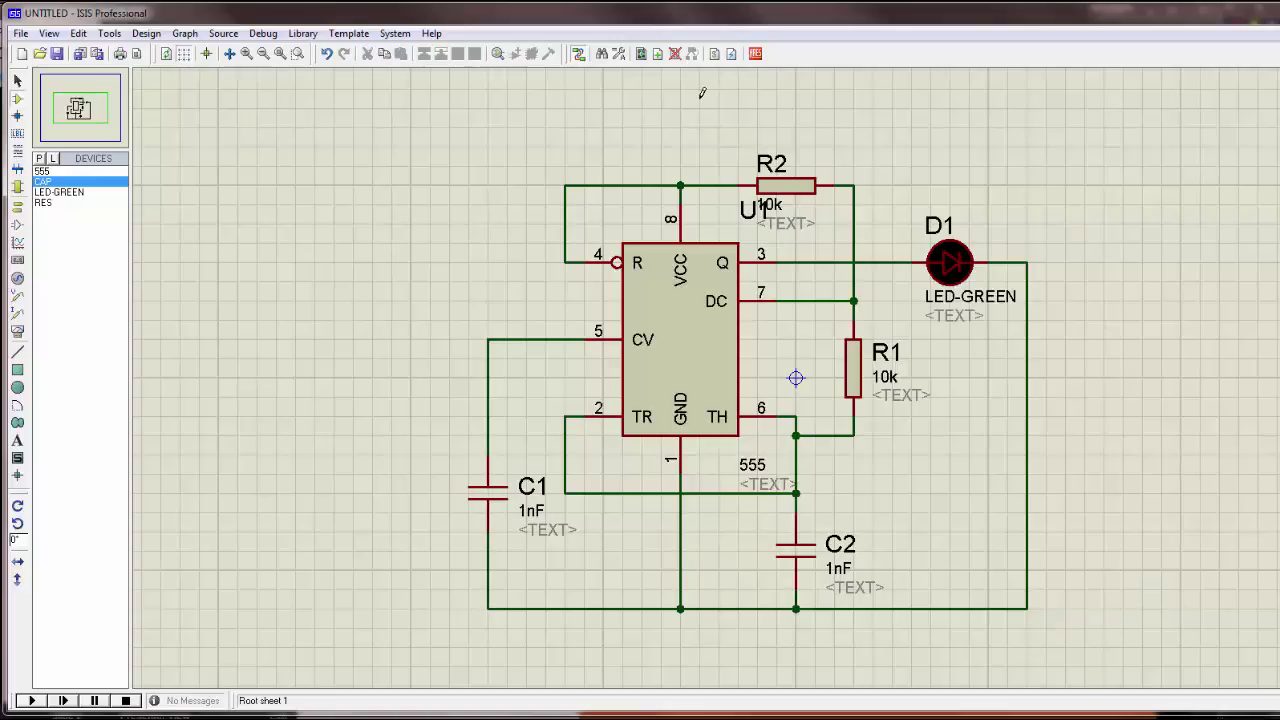
Step: Place a ground terminal below the circuit and wire it to the common bottom rail
click(18, 209)
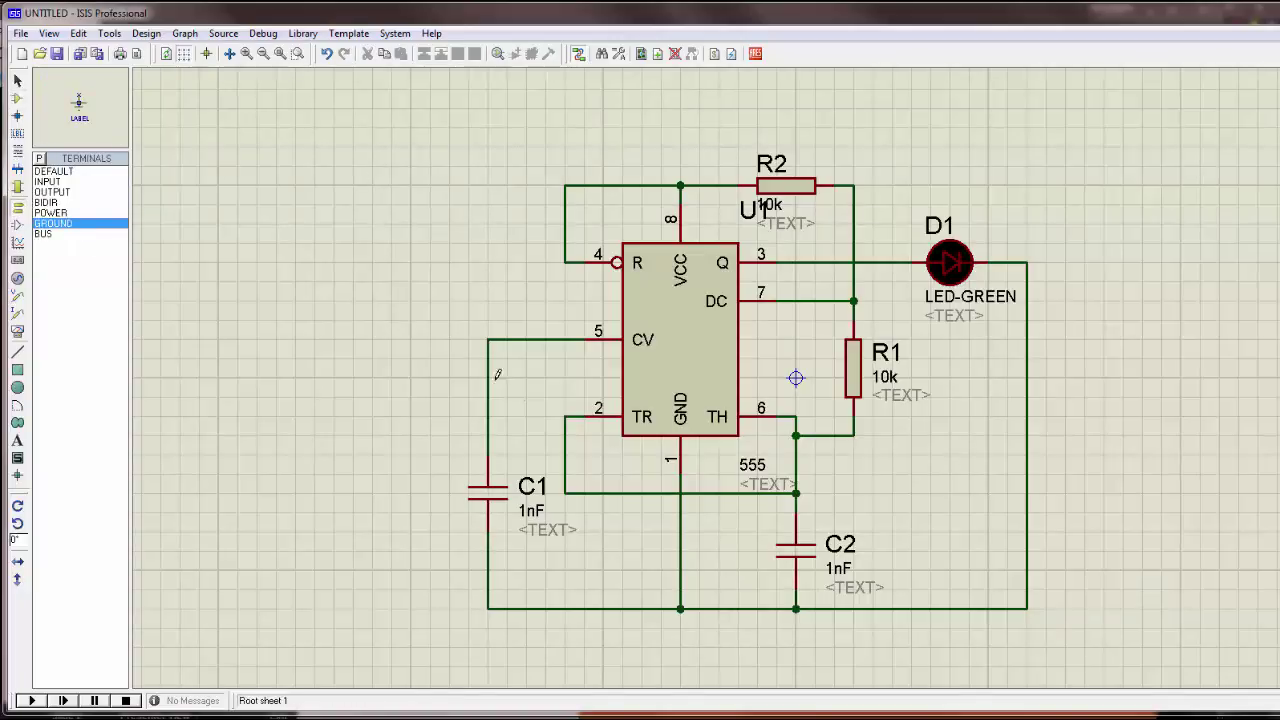
click(718, 640)
click(720, 632)
click(721, 608)
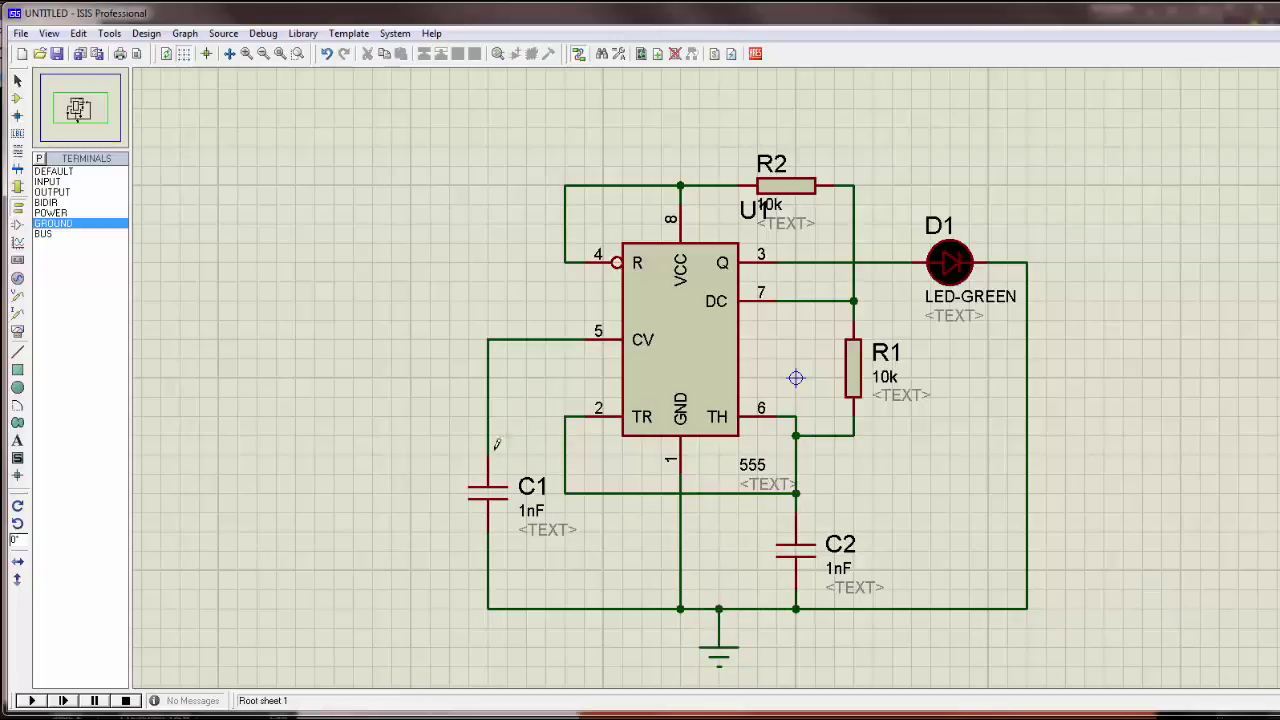
Step: Connect a power terminal to the node above the 555's VCC pin and label it +5v
click(50, 213)
click(681, 133)
click(680, 127)
click(681, 184)
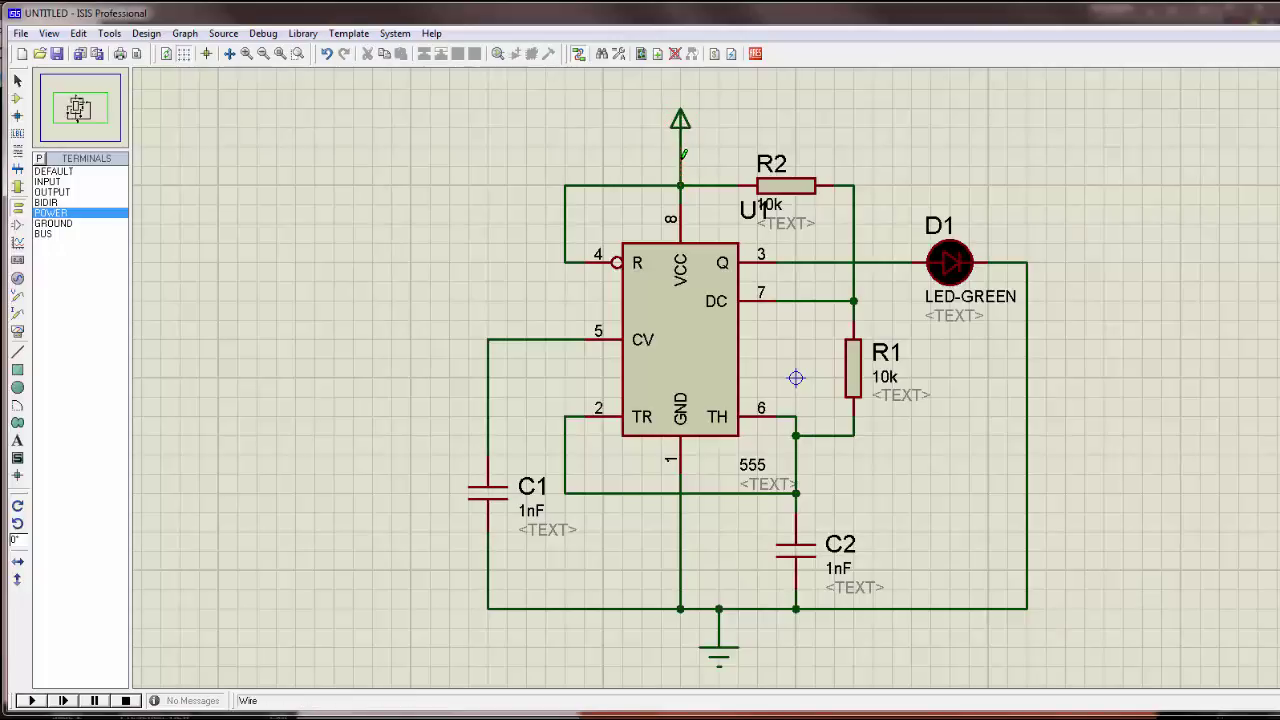
double_click(680, 122)
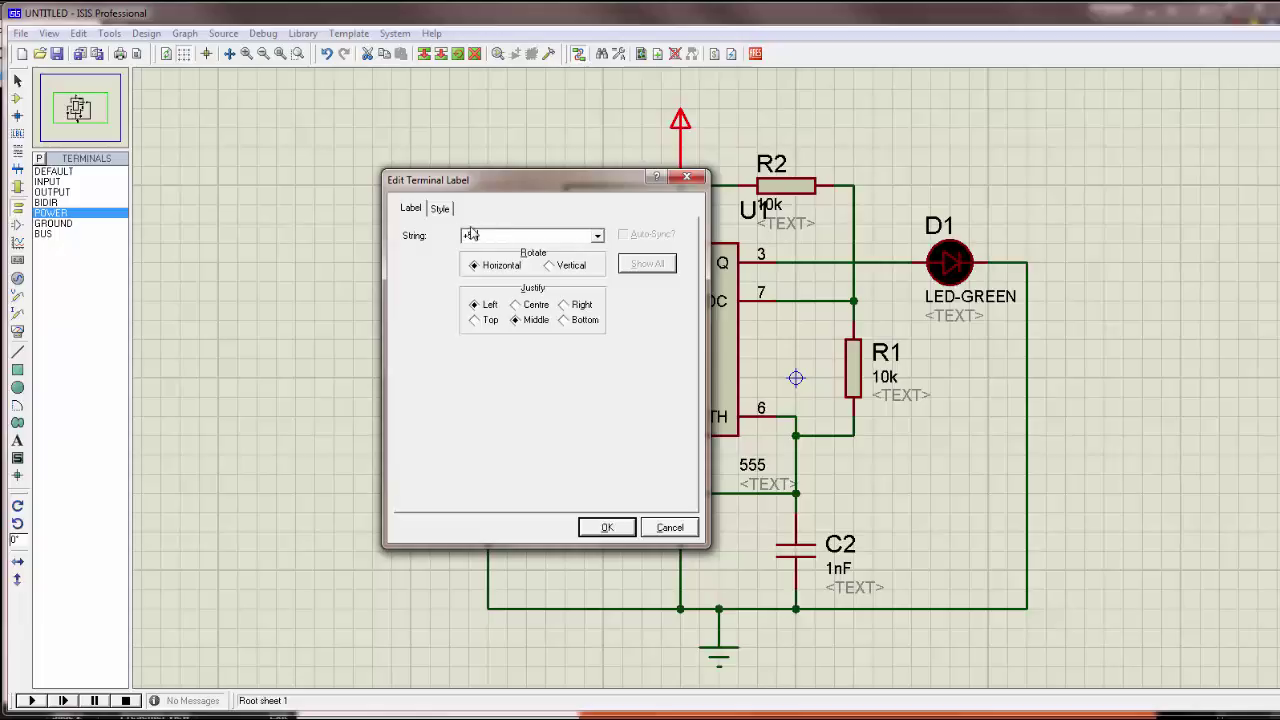
click(616, 529)
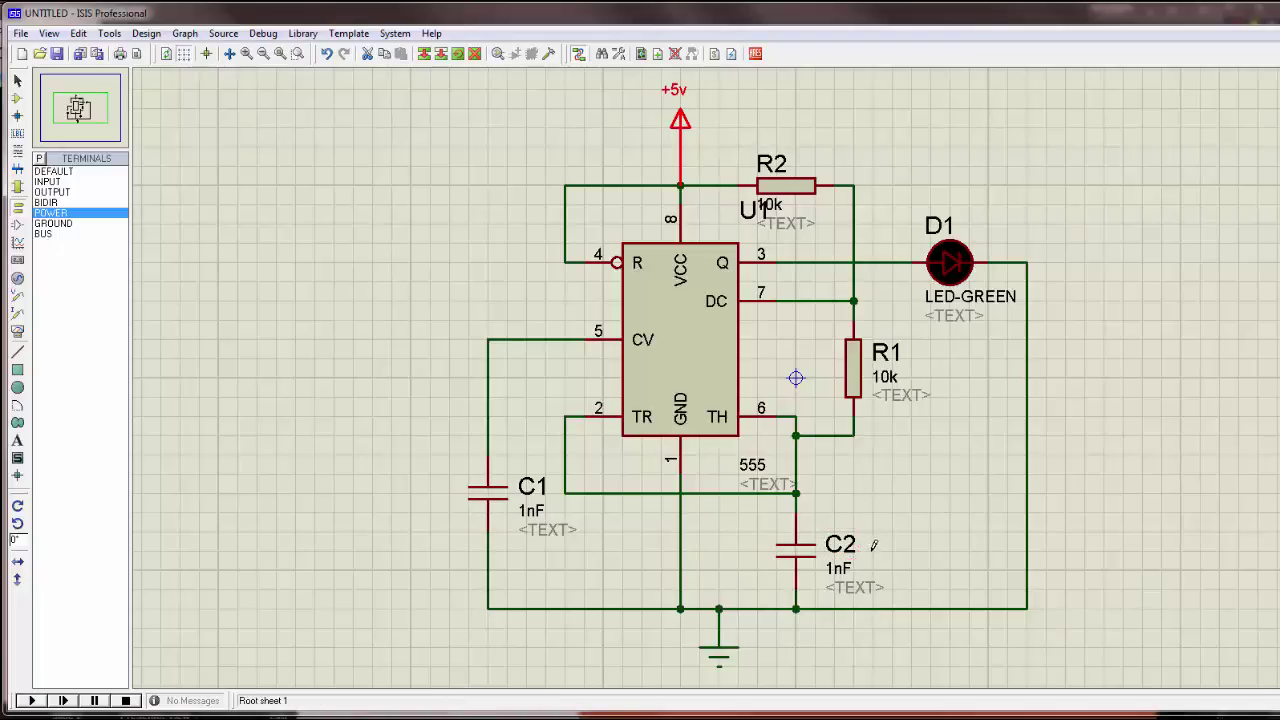
Step: Set capacitor C2's value to 10uF and capacitor C1's value to 10nF
double_click(838, 568)
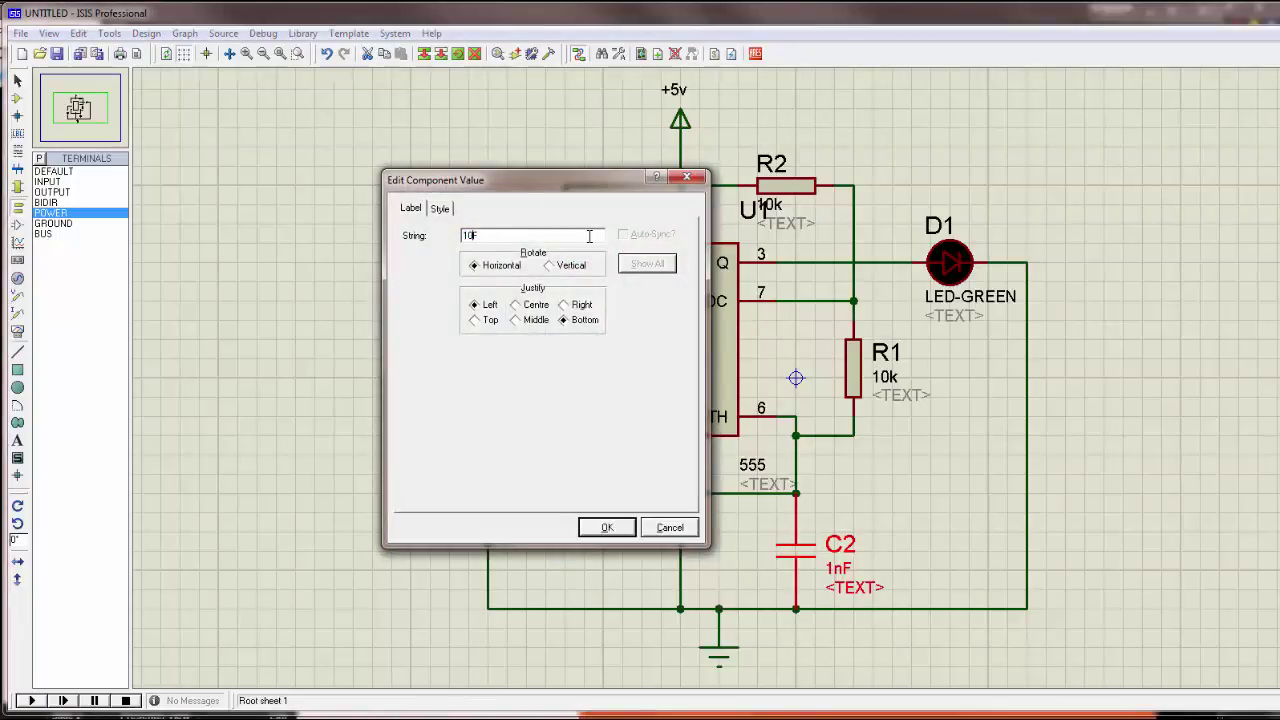
click(608, 527)
click(530, 521)
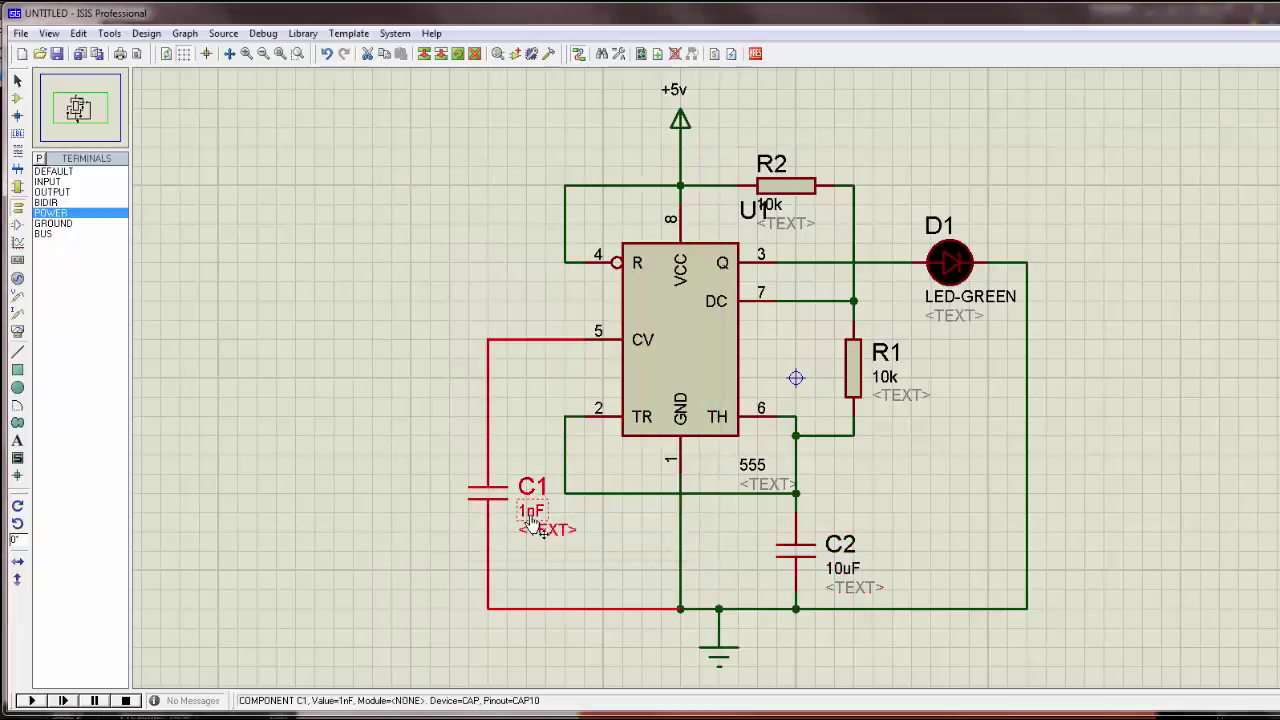
click(530, 521)
click(500, 233)
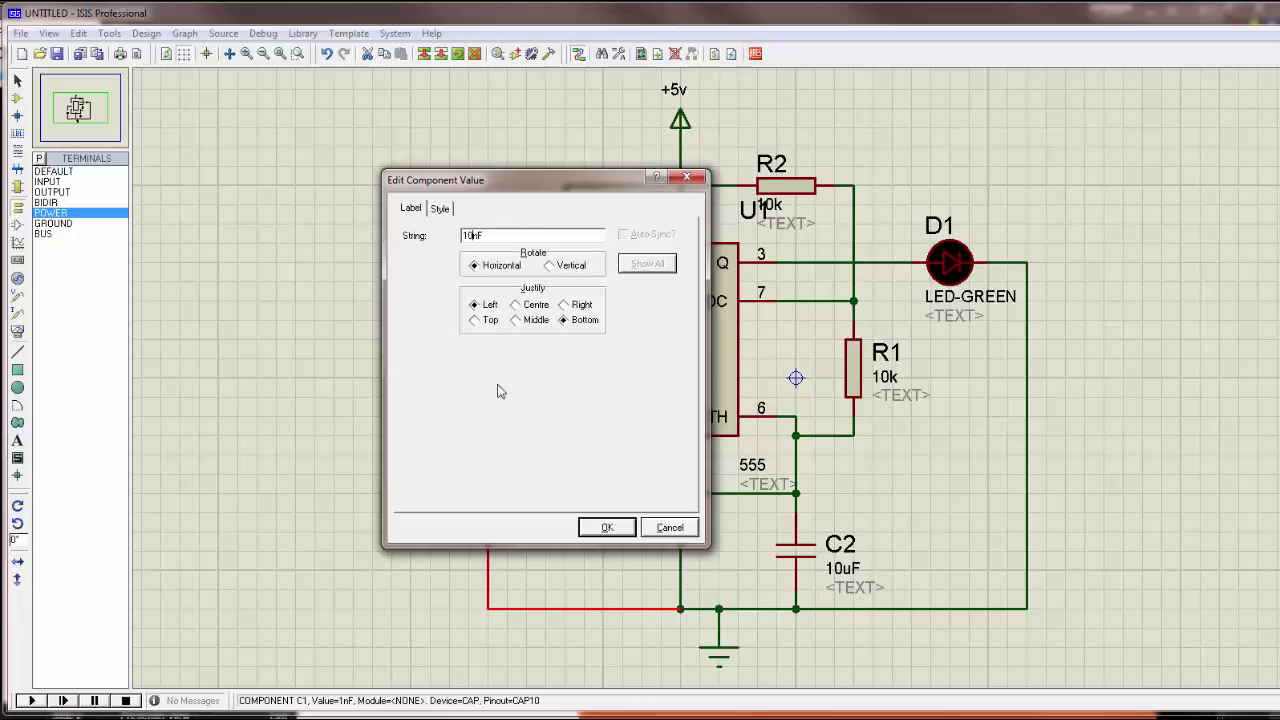
click(607, 528)
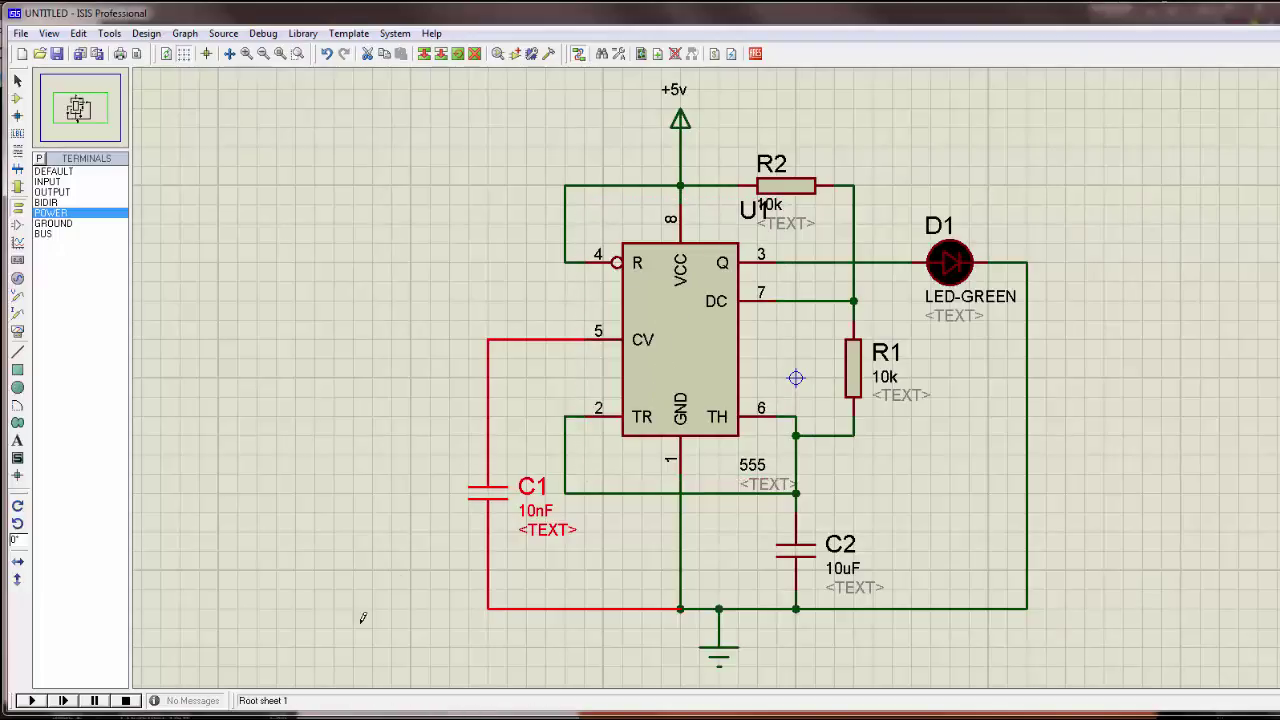
Step: Place an oscilloscope to the right of the LED and wire its channel A to the 555's output line at pin 3
click(17, 335)
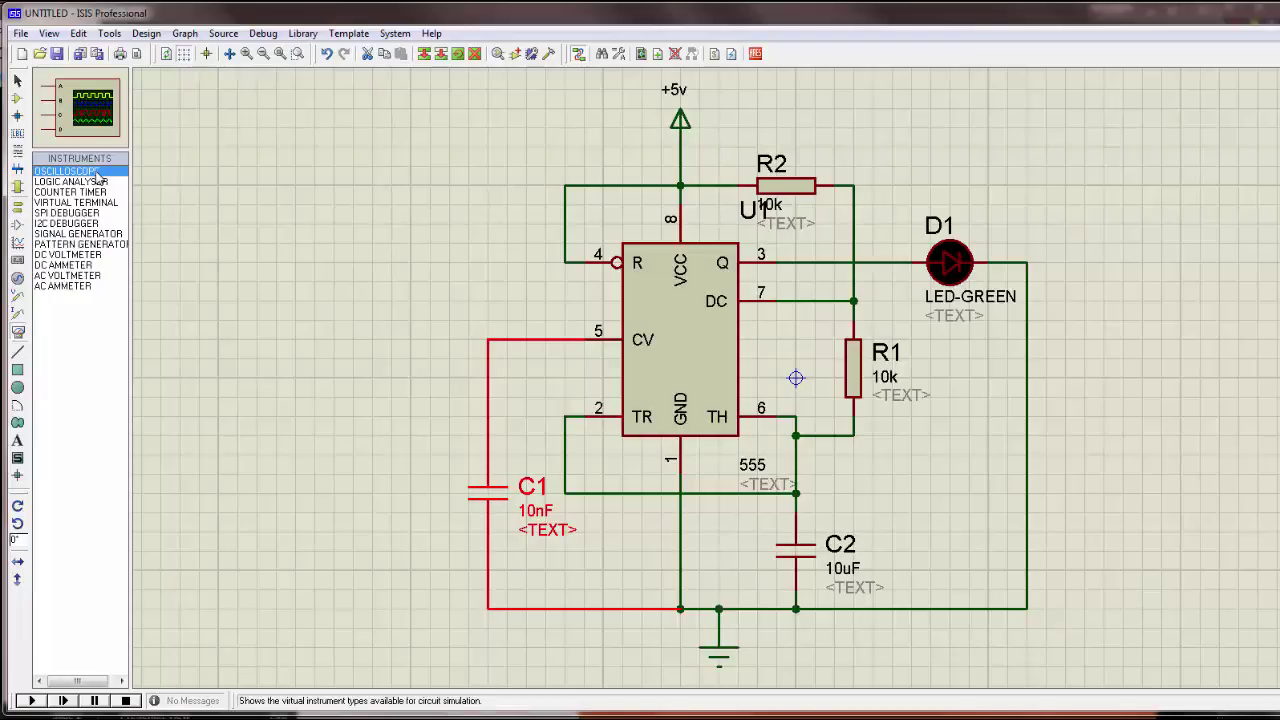
click(1112, 174)
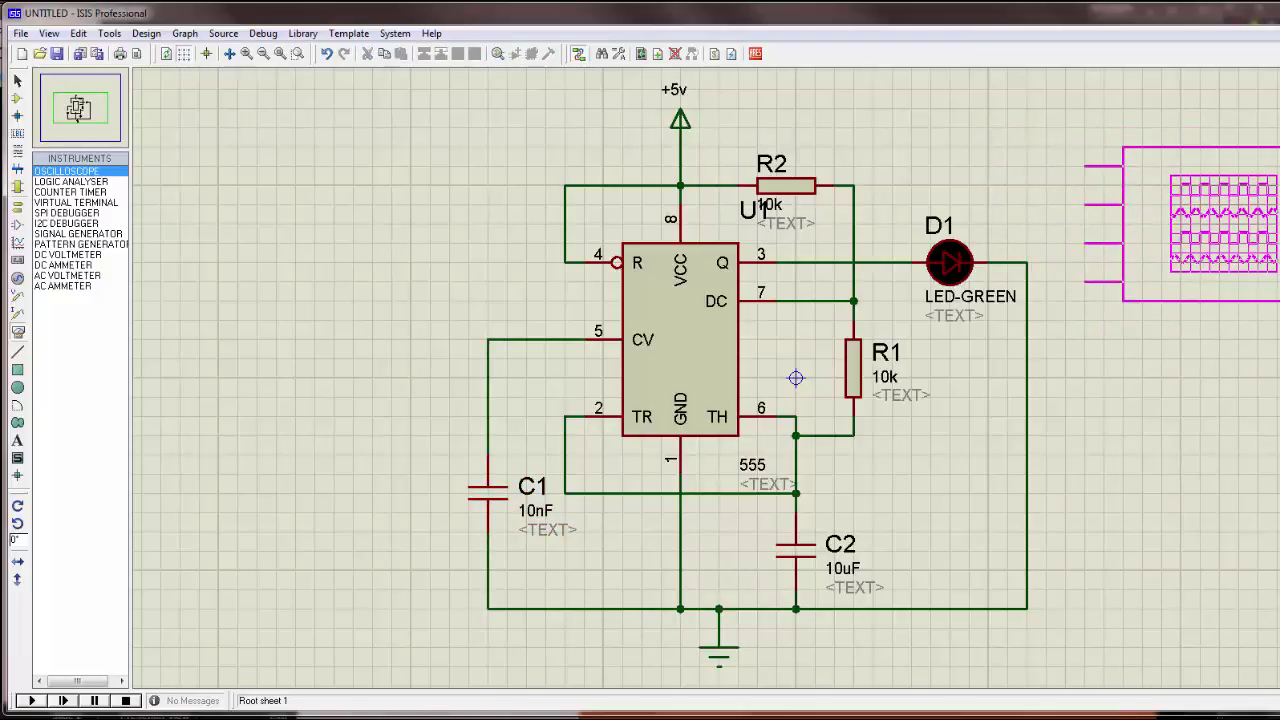
click(1190, 224)
click(875, 261)
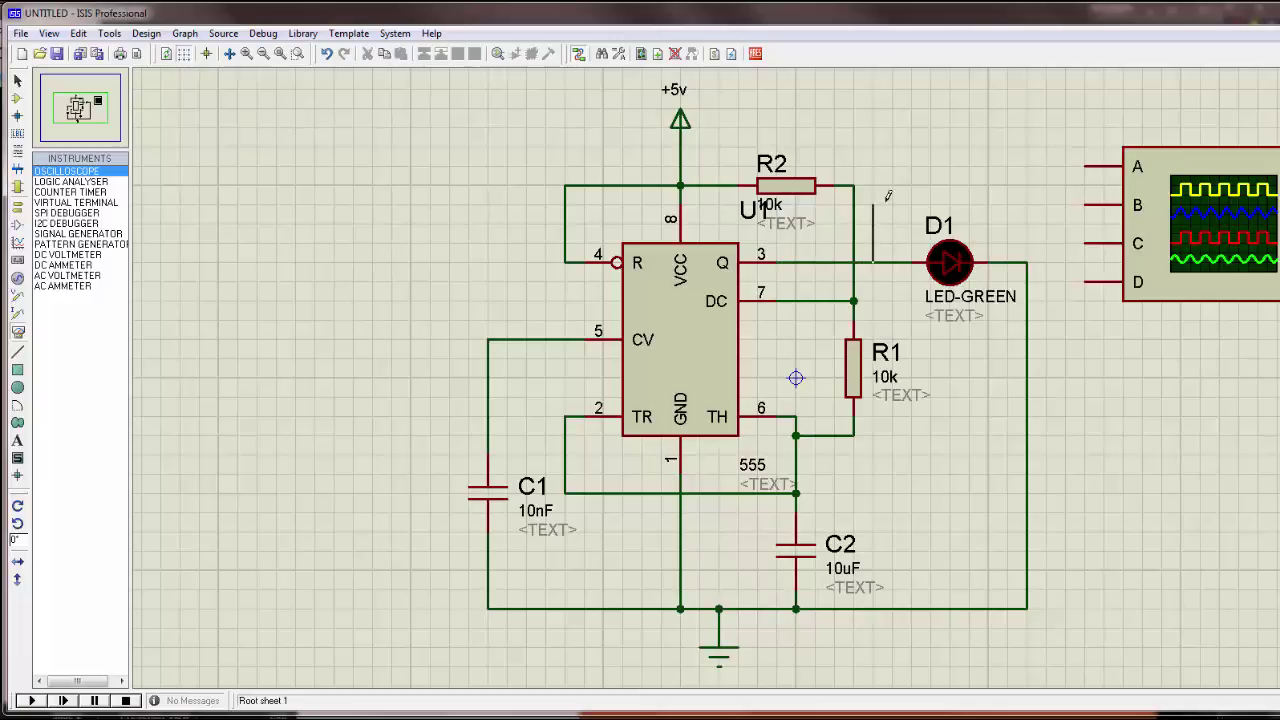
click(1090, 166)
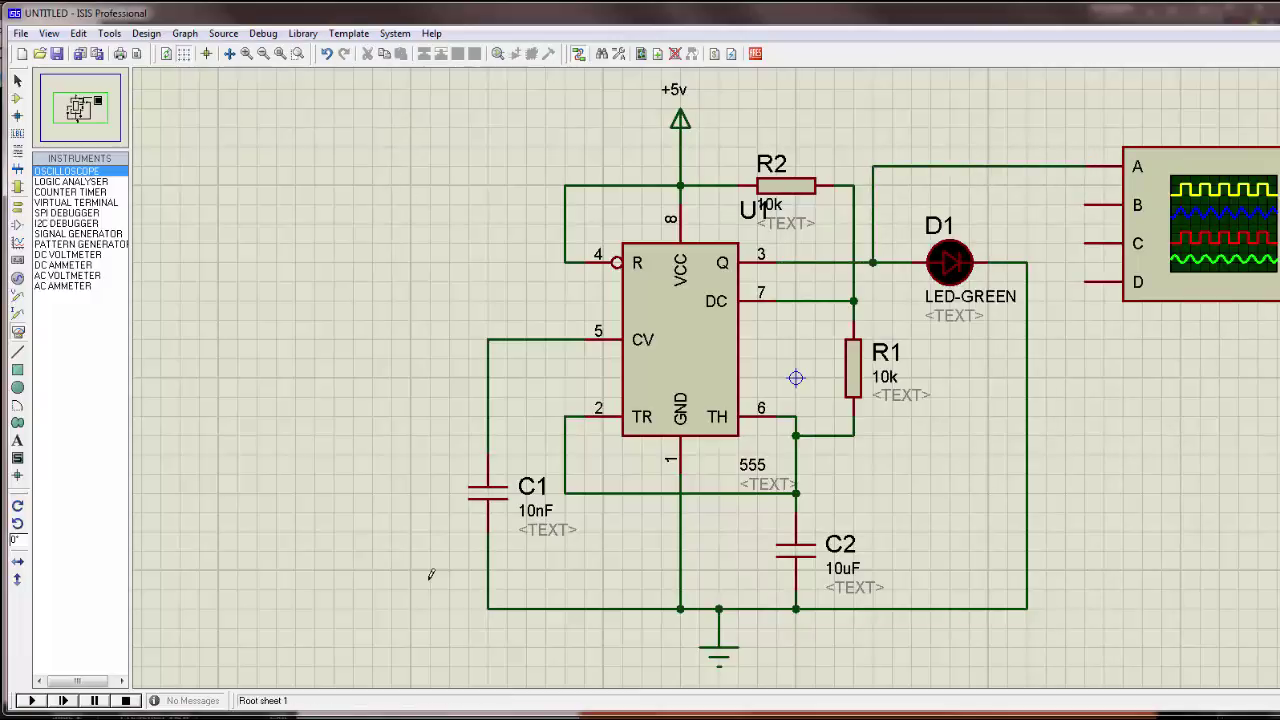
Step: Run the simulation with the oscilloscope's horizontal timebase set to 50m to view the output waveform, and stop it
click(28, 702)
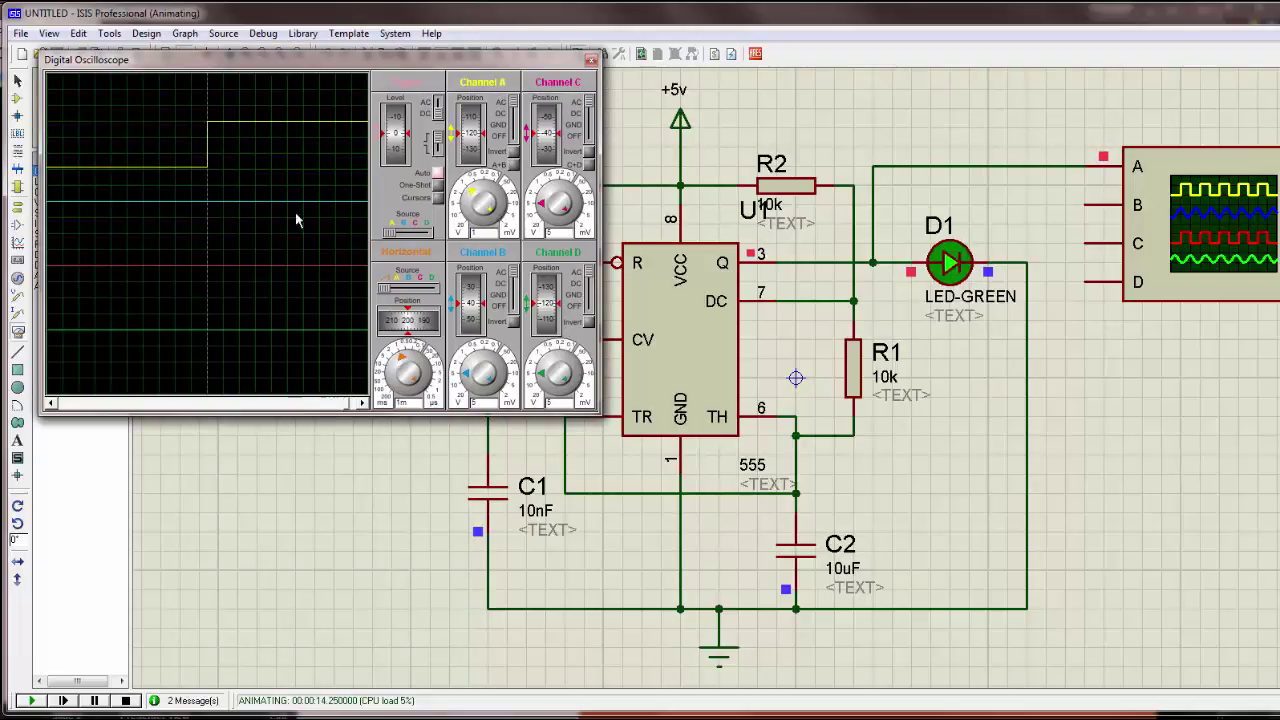
click(395, 367)
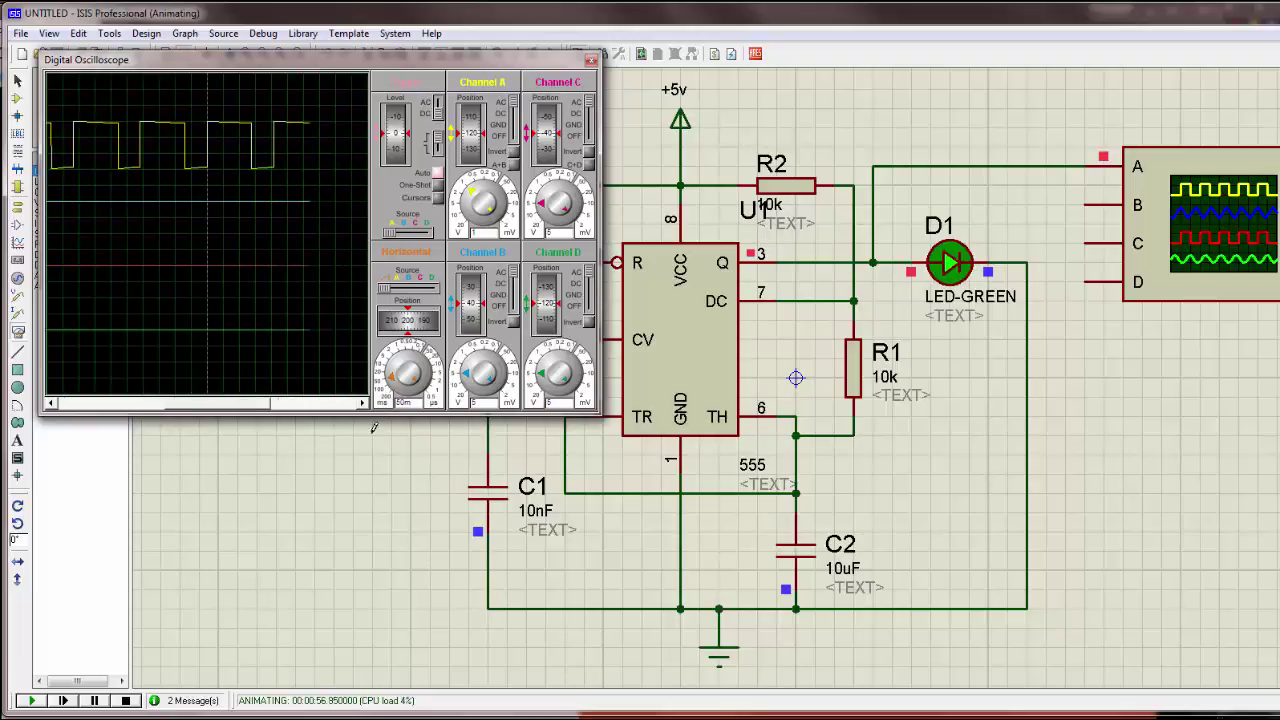
click(126, 701)
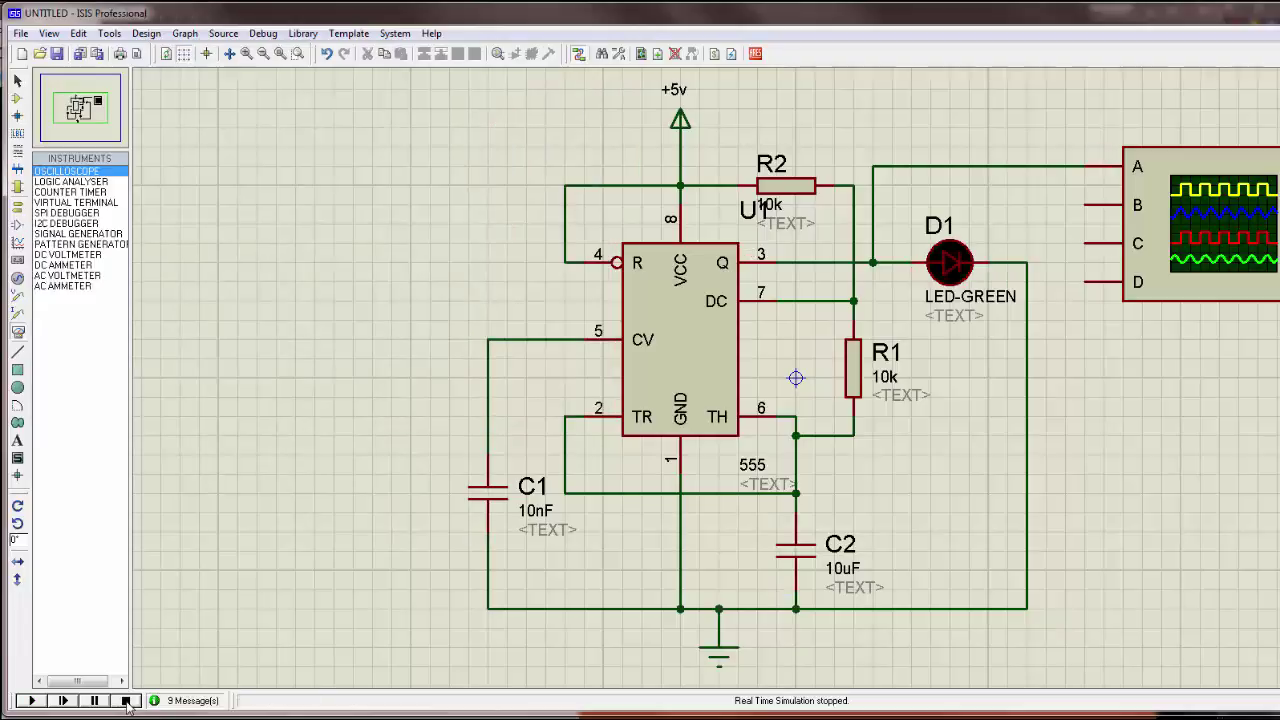
Step: Set capacitor C2's value to 47uF and resistor R1's value to 15k
double_click(838, 569)
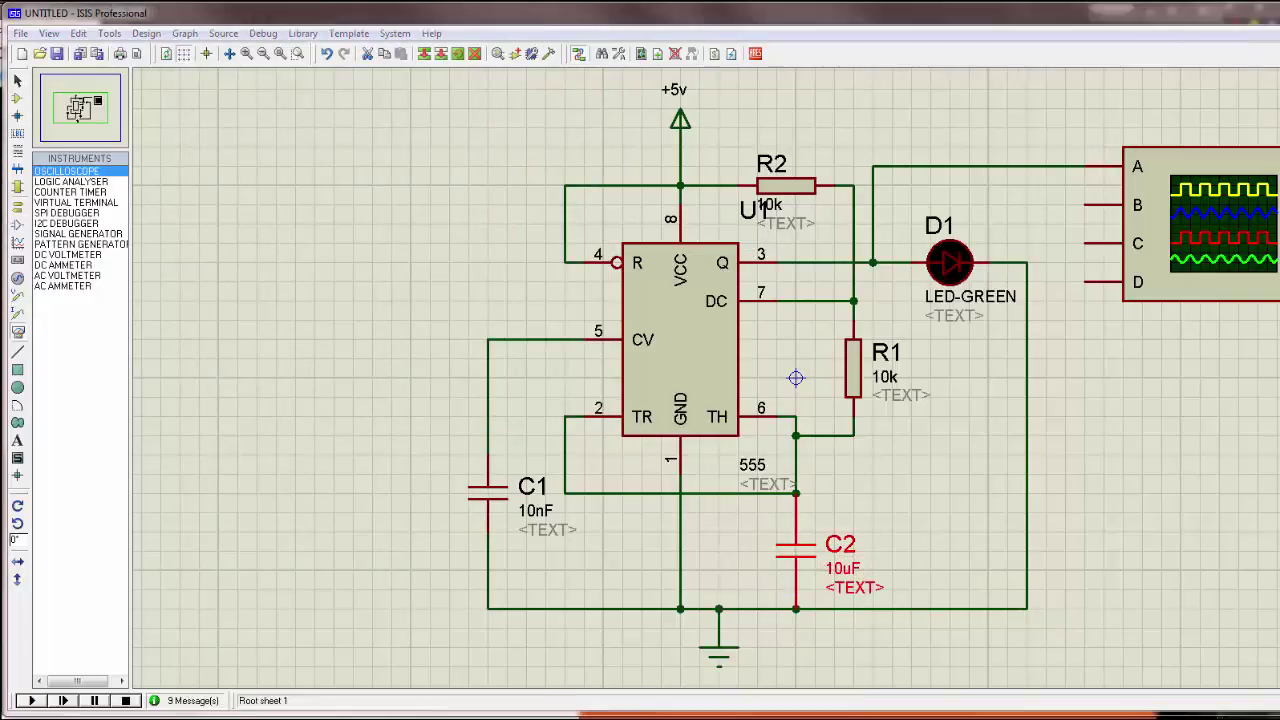
click(467, 234)
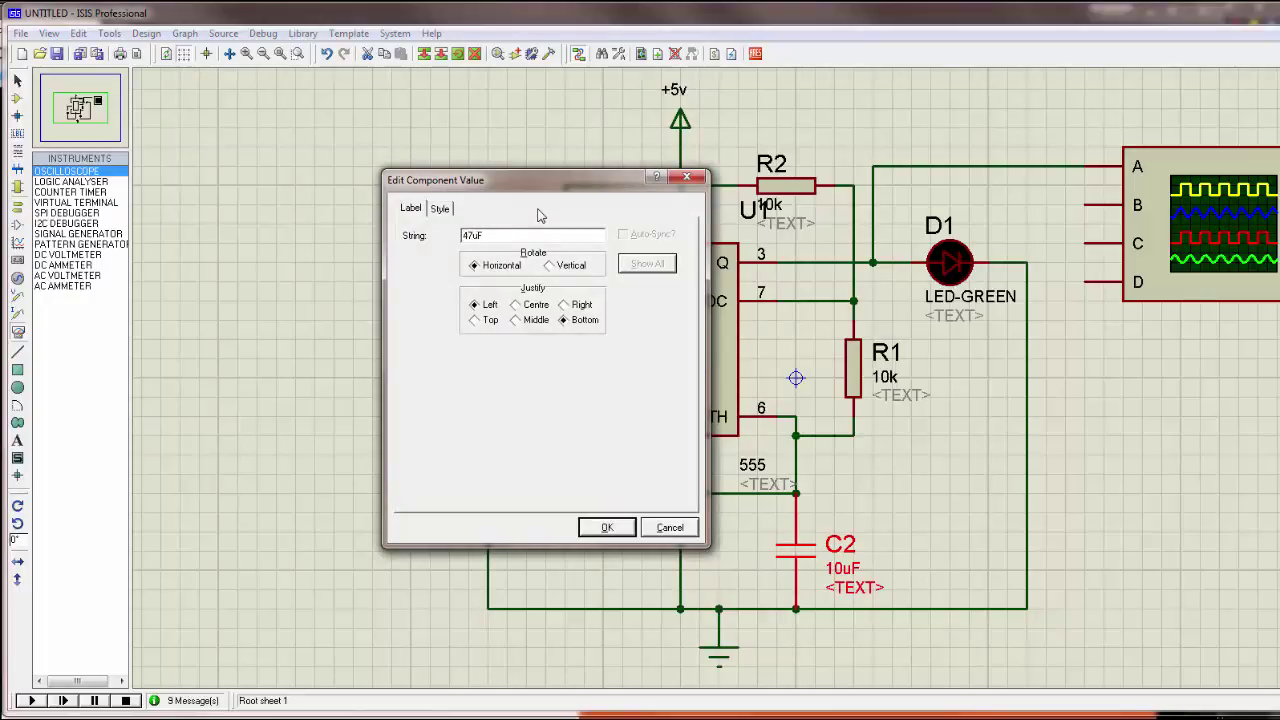
click(607, 527)
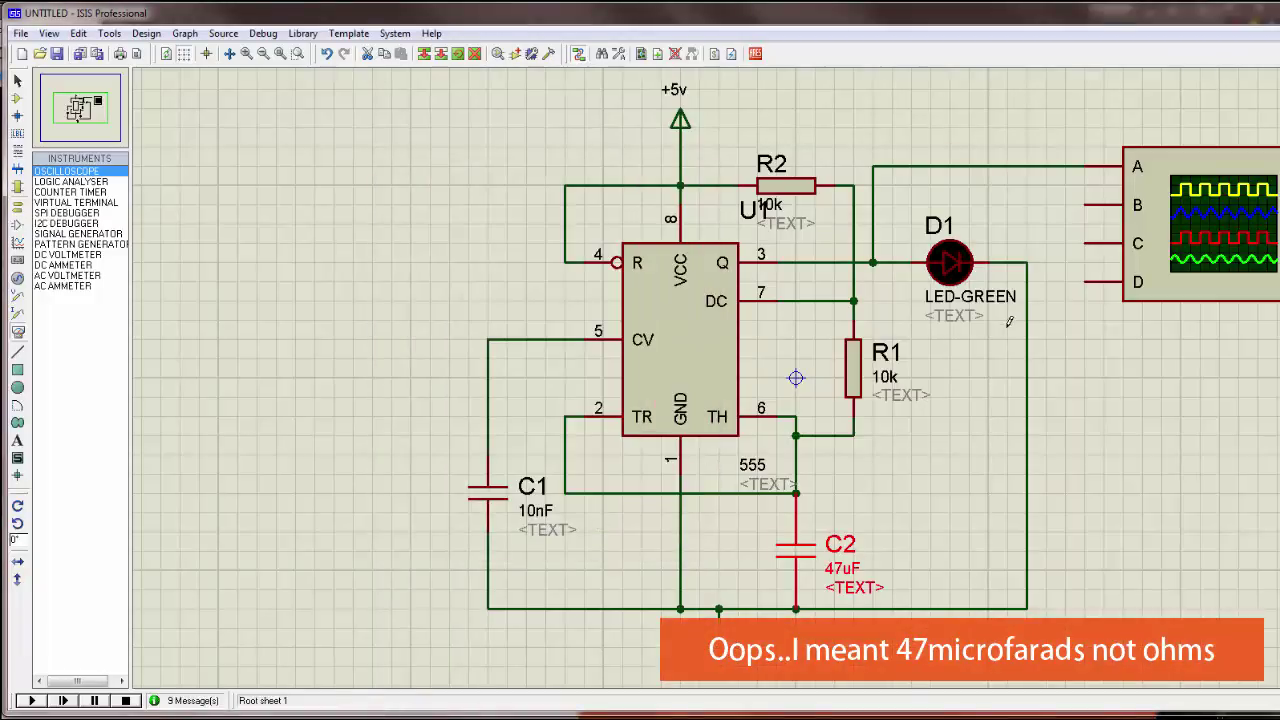
double_click(885, 378)
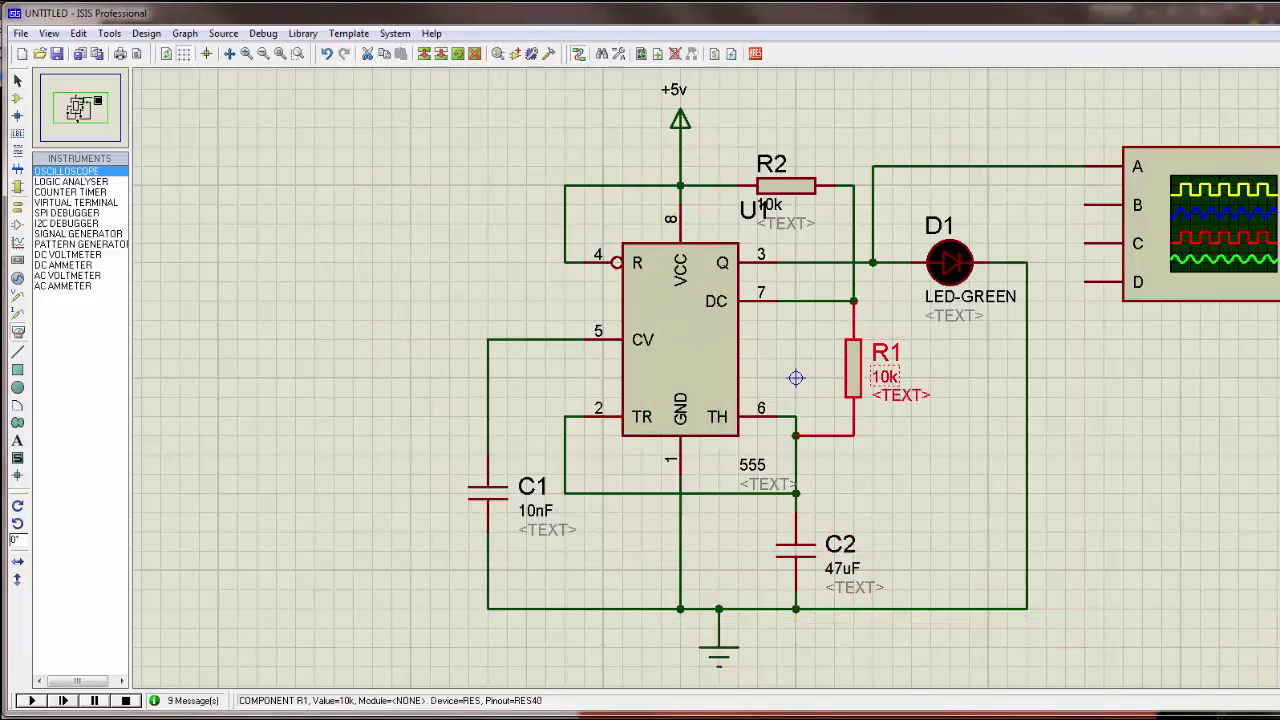
drag(462, 236, 476, 235)
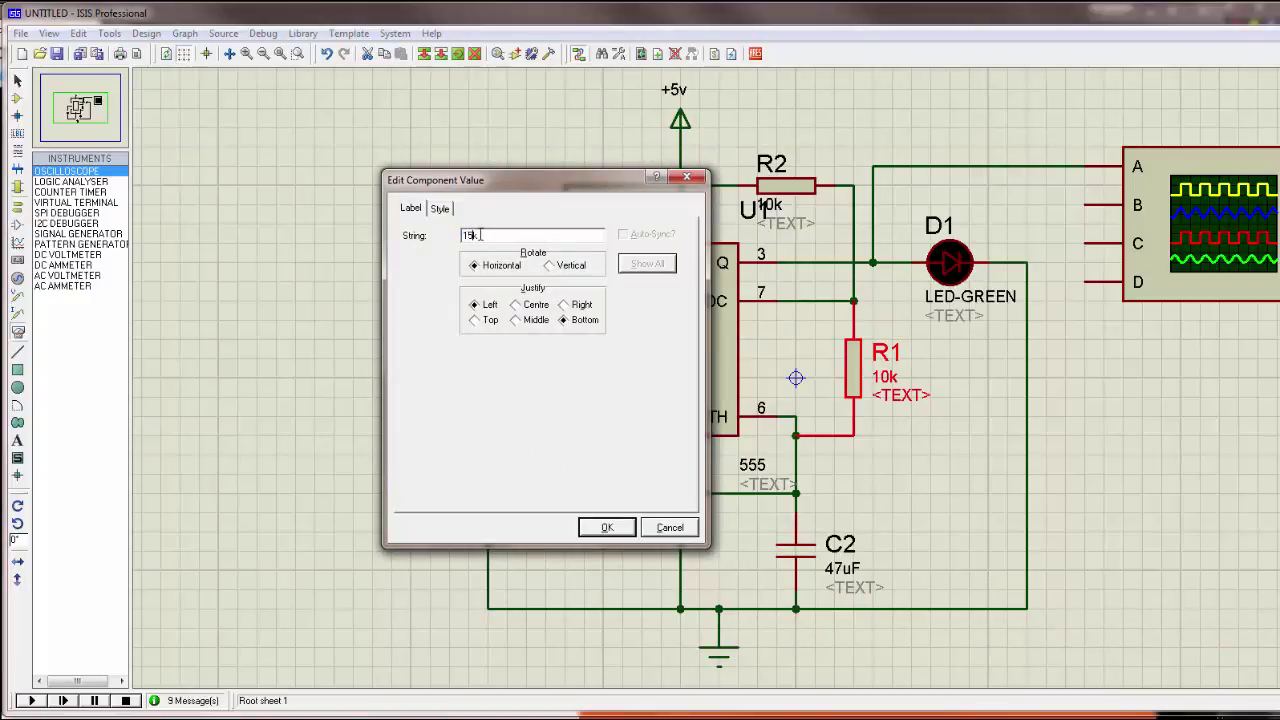
click(611, 526)
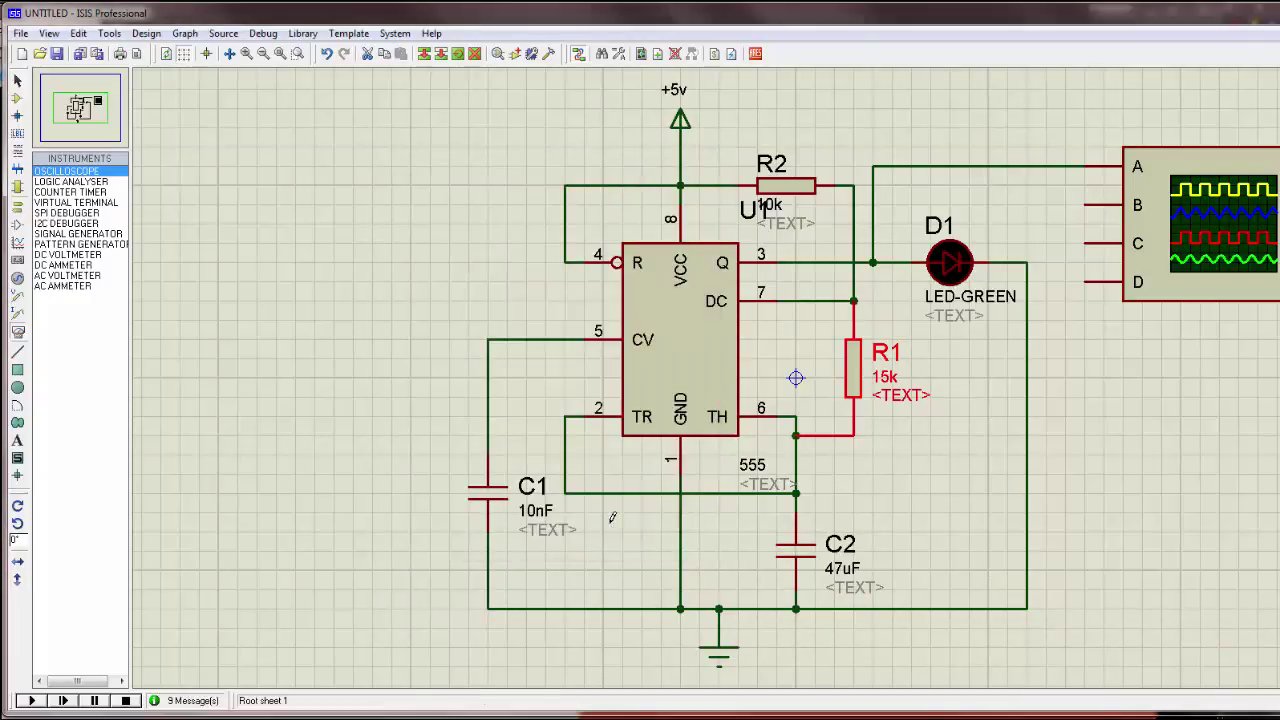
Step: Run the simulation to check the output waveform and stop it, and set resistor R2's value to 20k
click(31, 700)
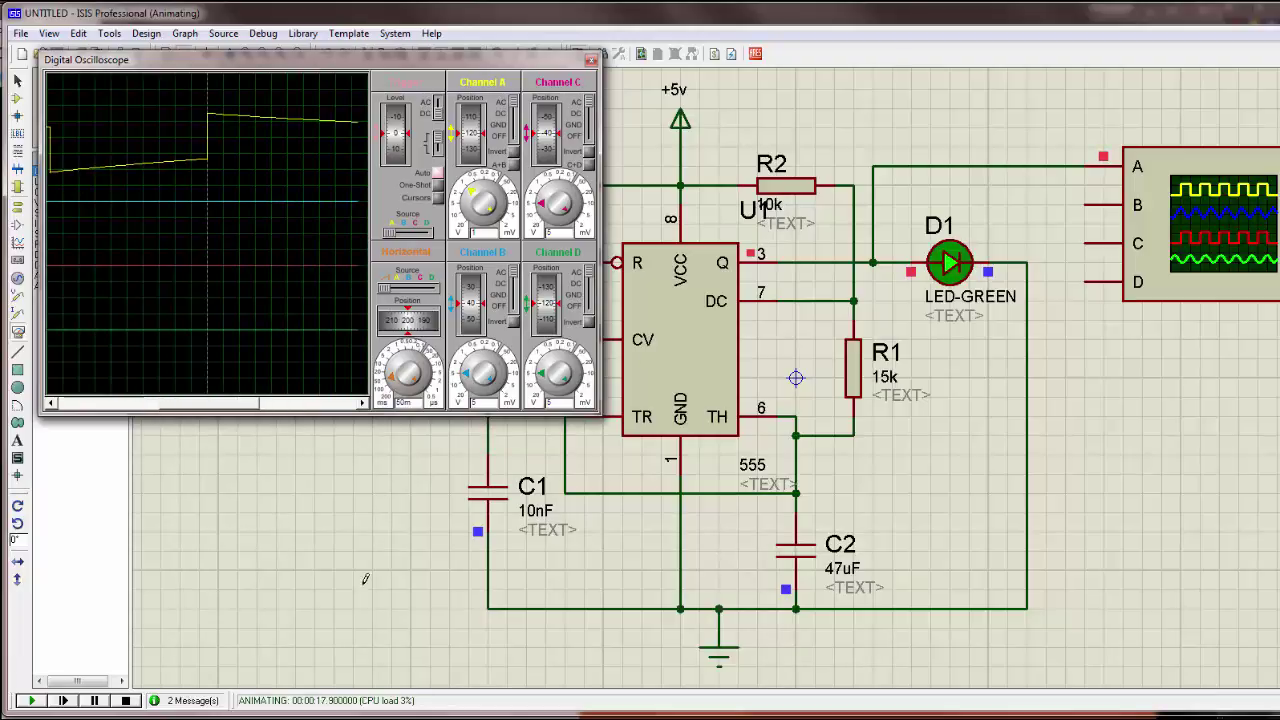
click(125, 700)
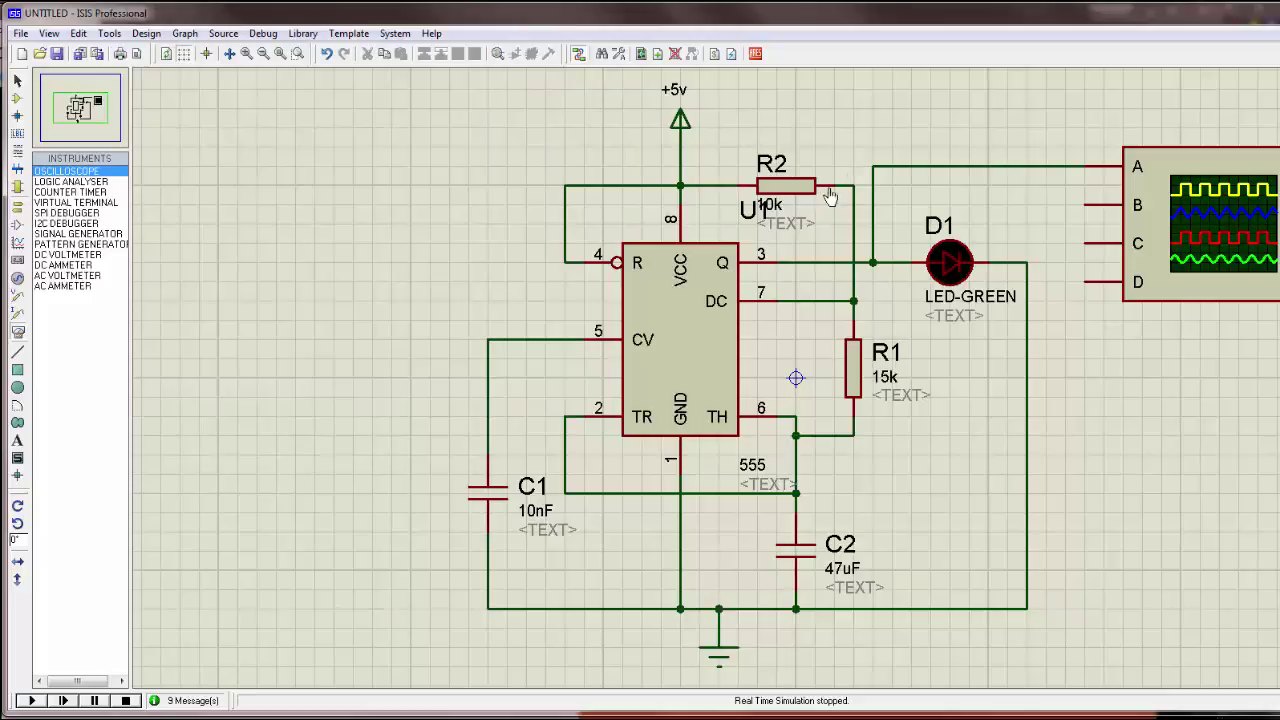
double_click(770, 210)
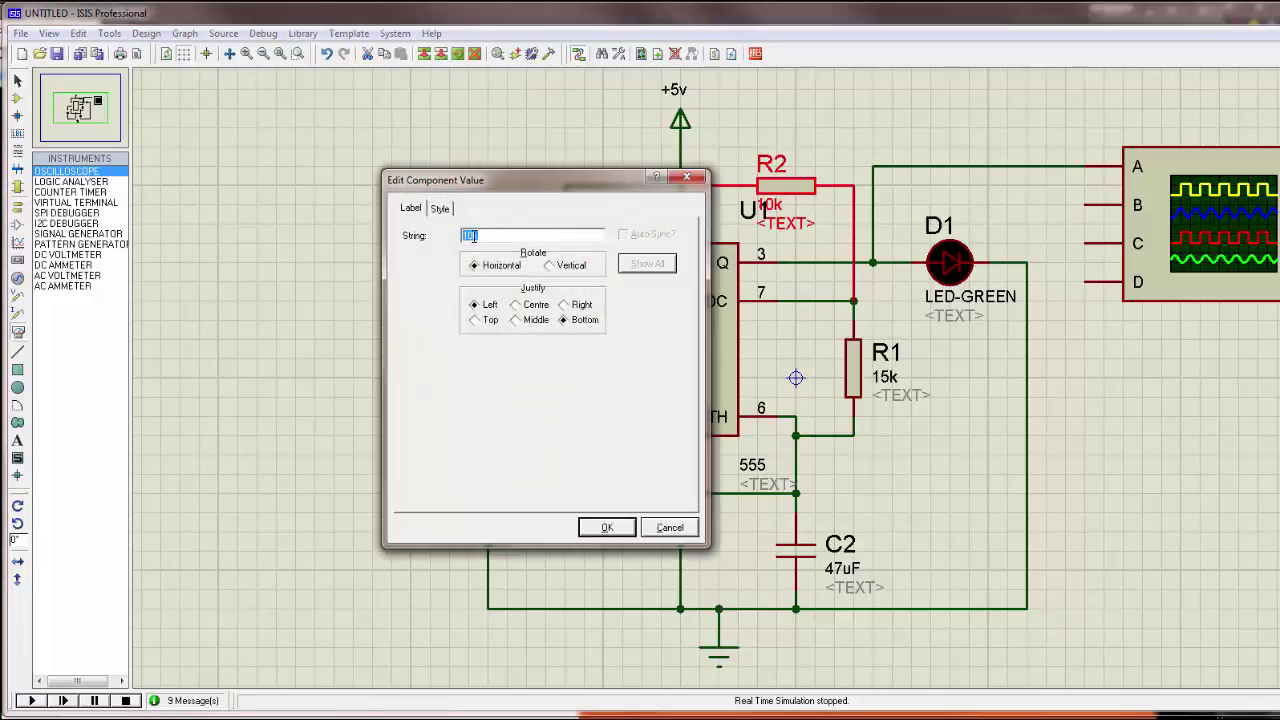
key(Home)
click(610, 527)
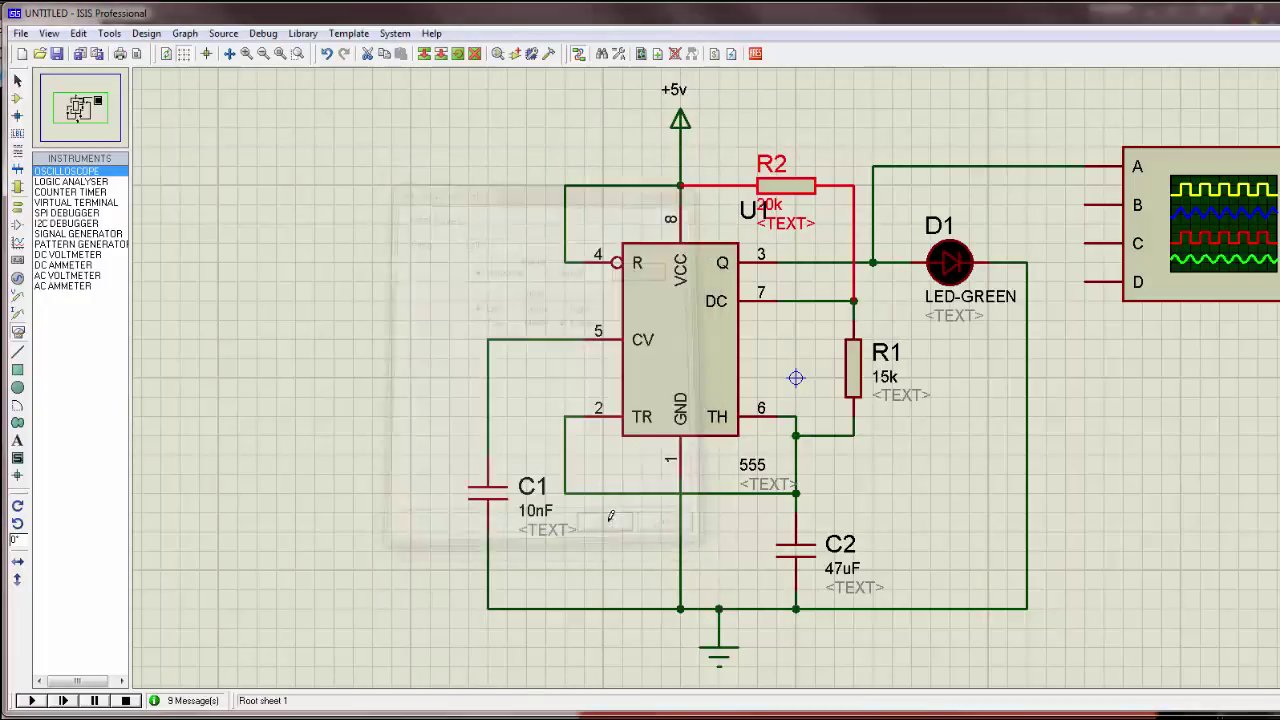
Step: Run the simulation and set the oscilloscope's horizontal timebase to 0.1 to view the output waveform
click(32, 701)
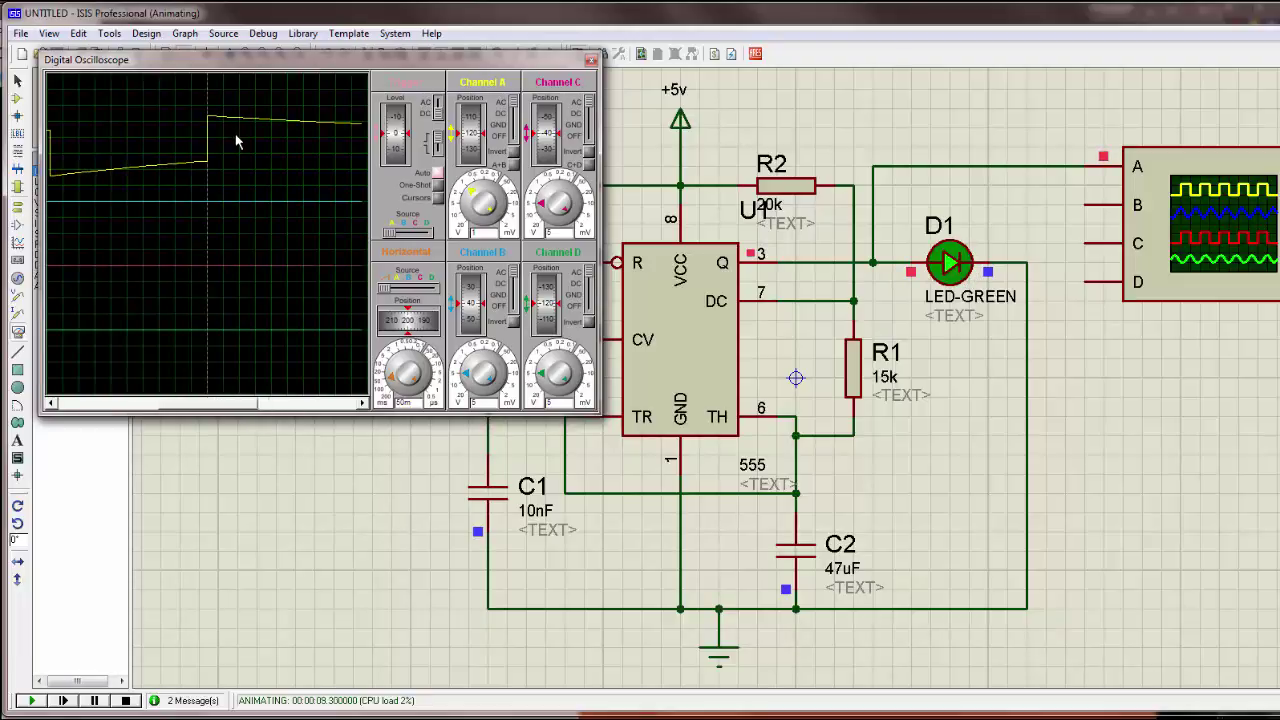
click(395, 377)
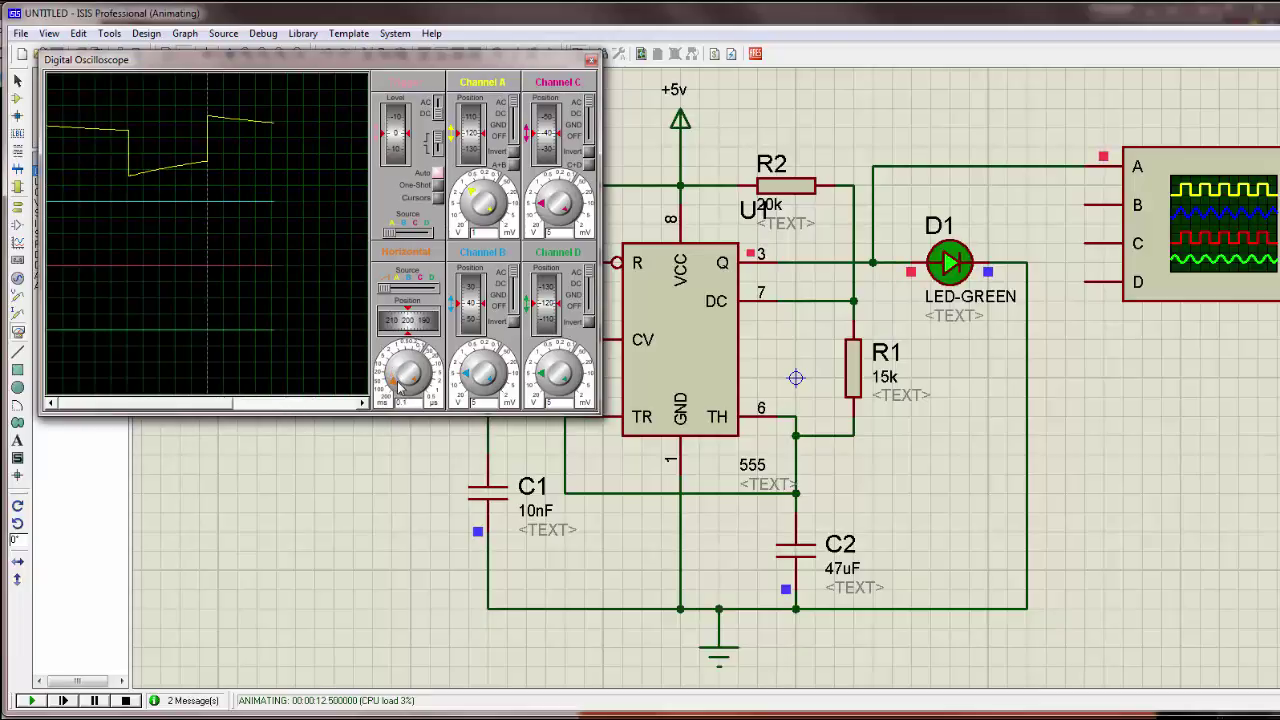